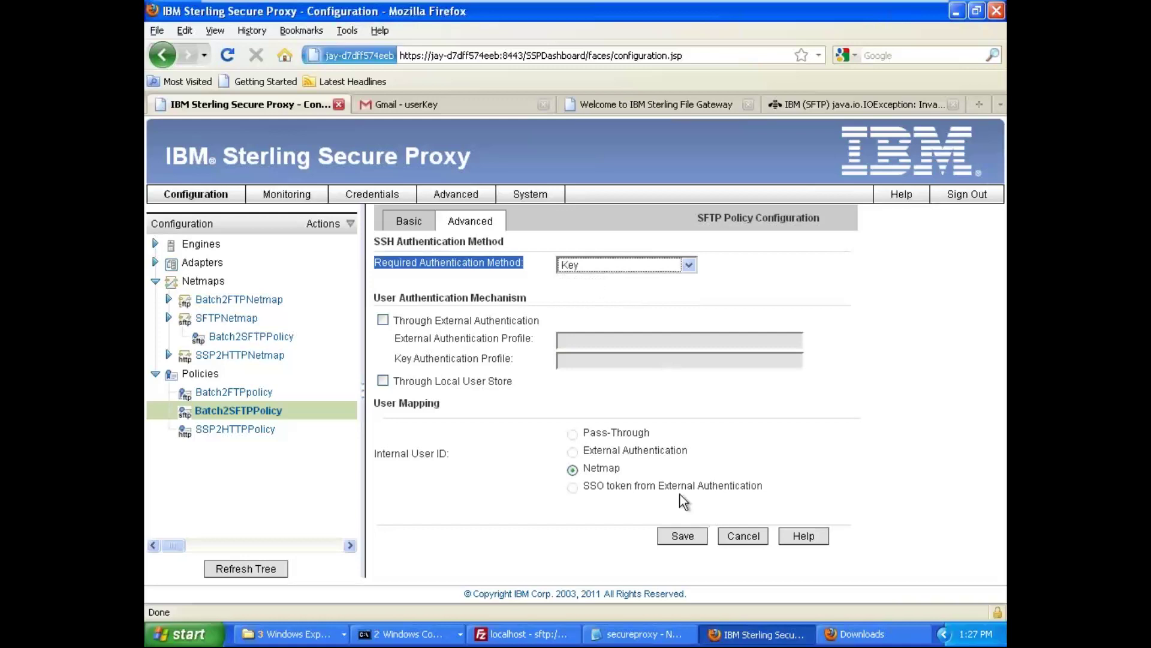
# - Save Batch2SFTPPolicy with Key authentication, updating Batch2 to configuration version 110
pyautogui.click(683, 535)
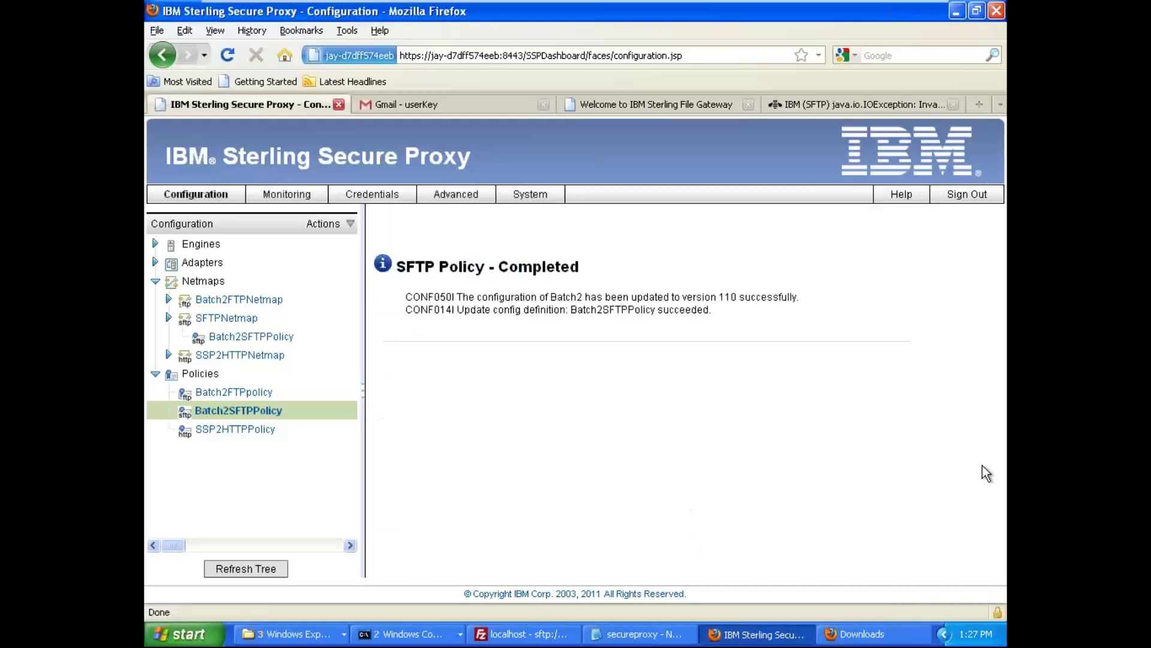
# - Push configuration version 110 to the Batch2 engine from Engine Status (All)
pyautogui.click(285, 188)
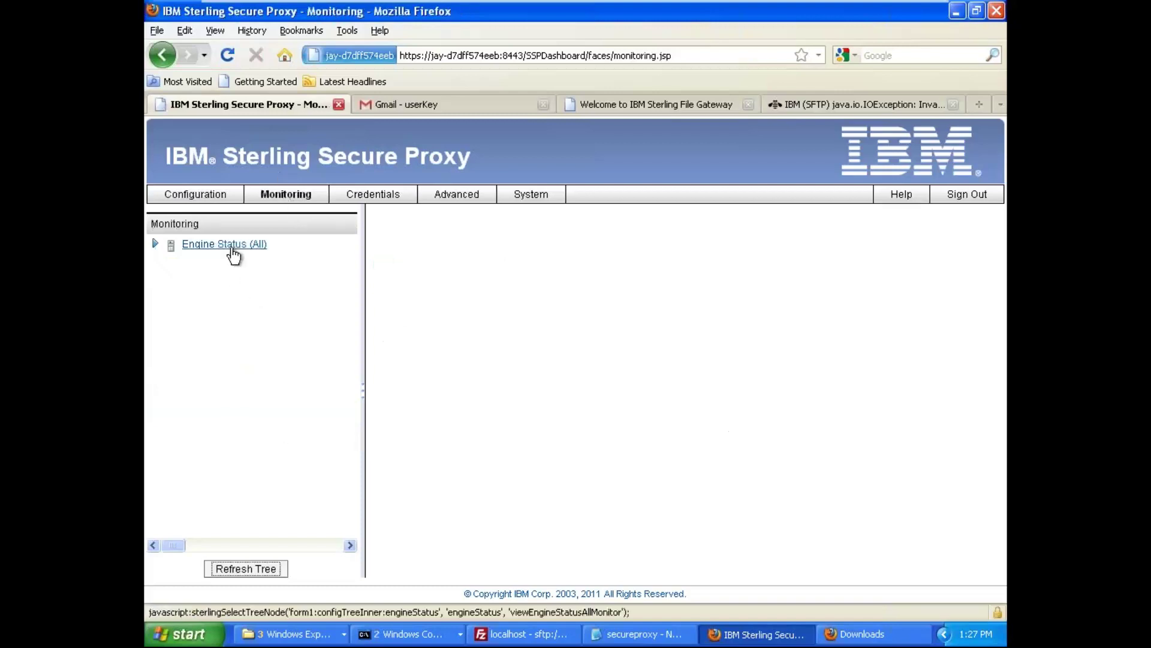
pyautogui.click(226, 244)
pyautogui.click(408, 295)
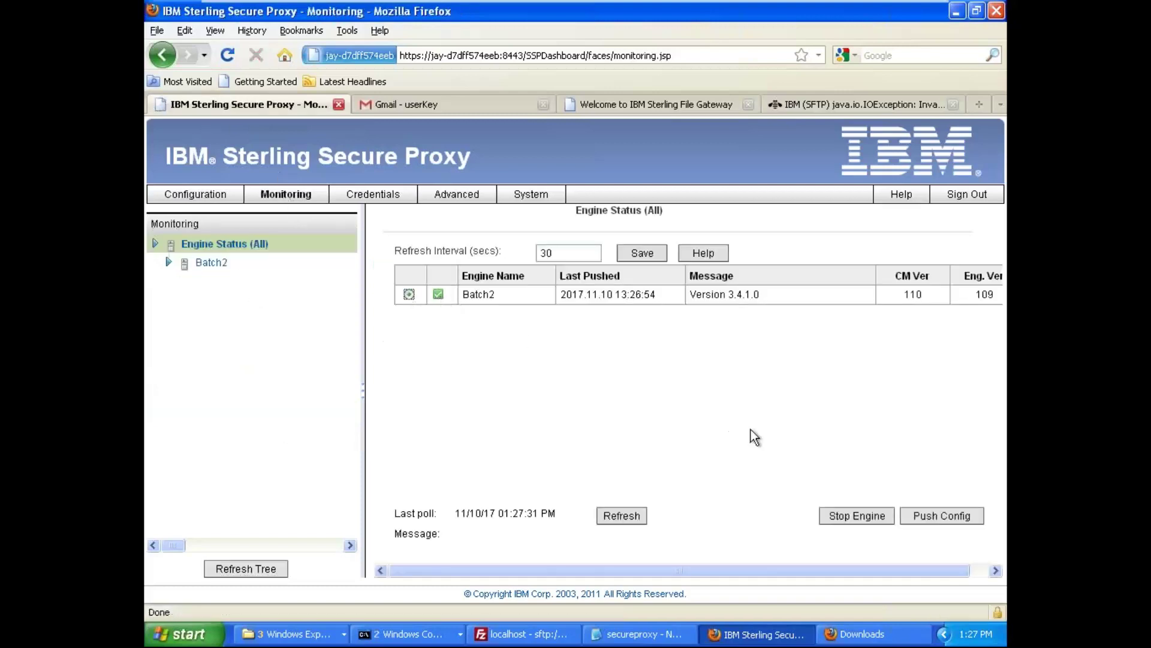
pyautogui.click(939, 517)
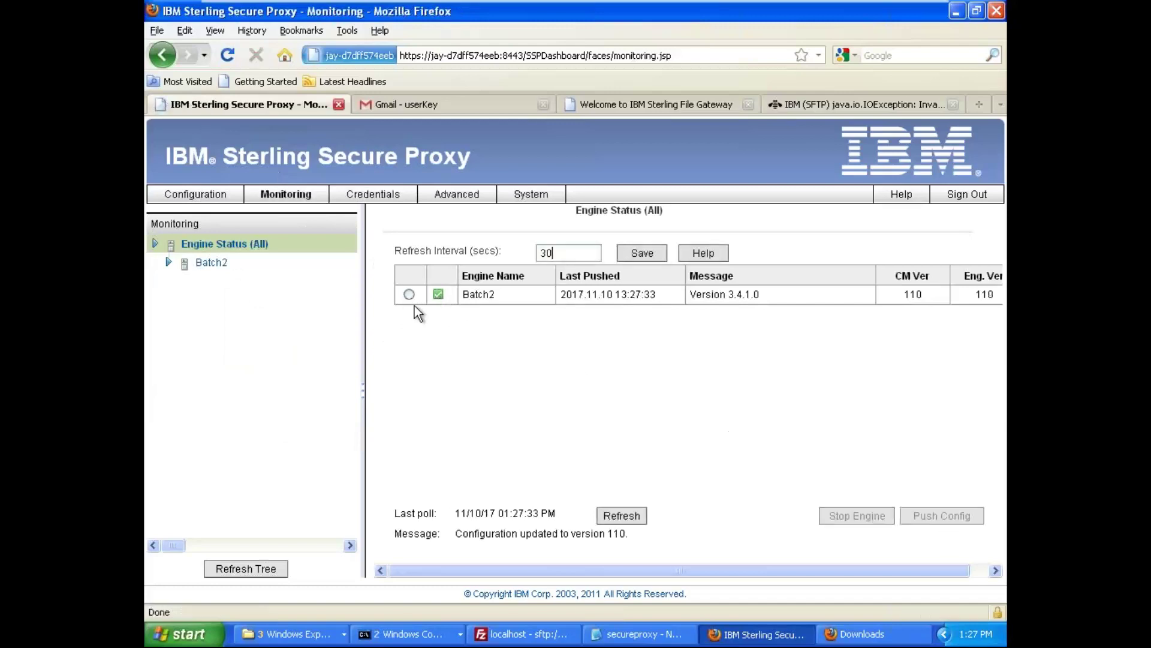
# - Stop Batch2's SFTPAdapter on port 24 and refresh until it shows Stopped
pyautogui.click(207, 263)
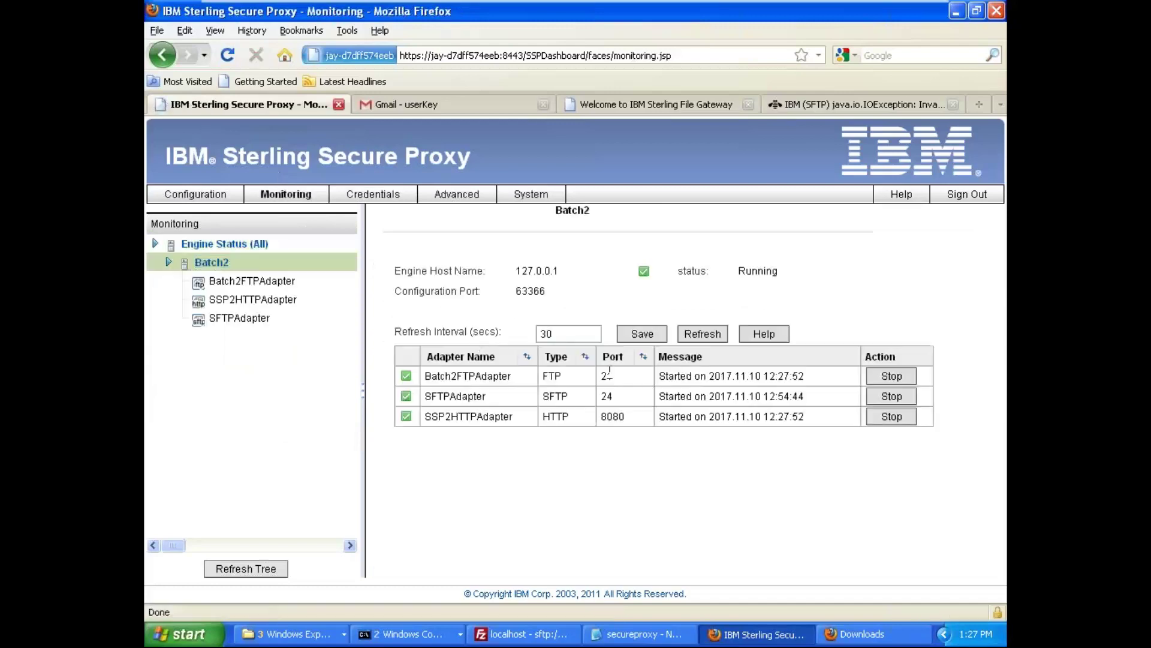
pyautogui.click(710, 341)
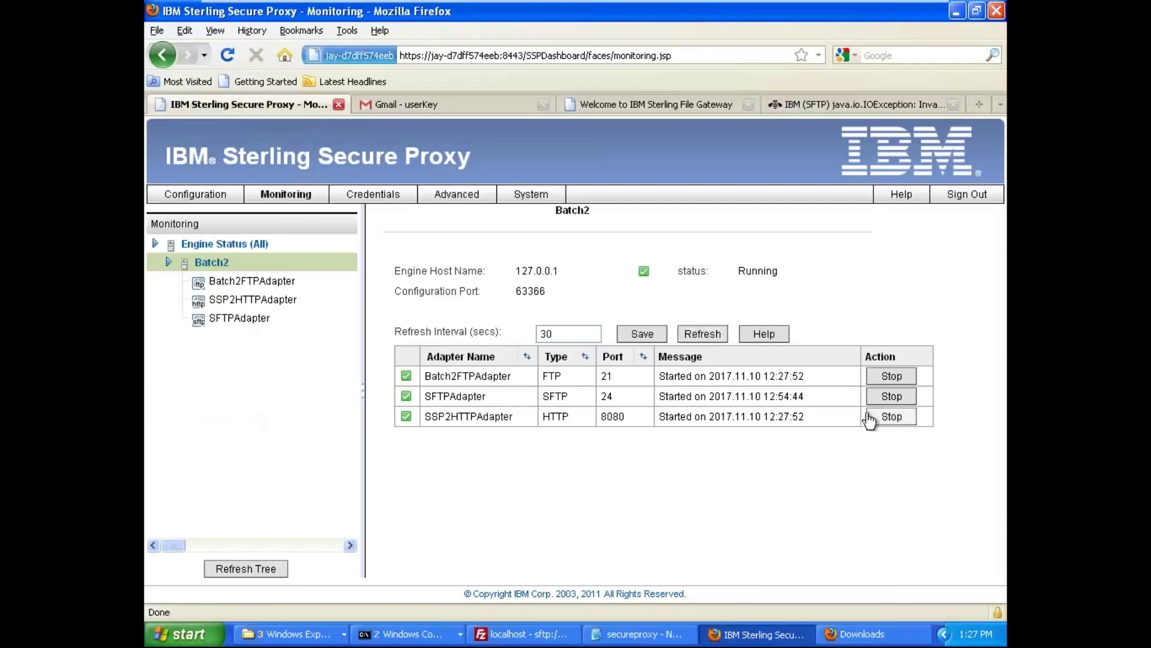
pyautogui.click(892, 397)
pyautogui.click(703, 336)
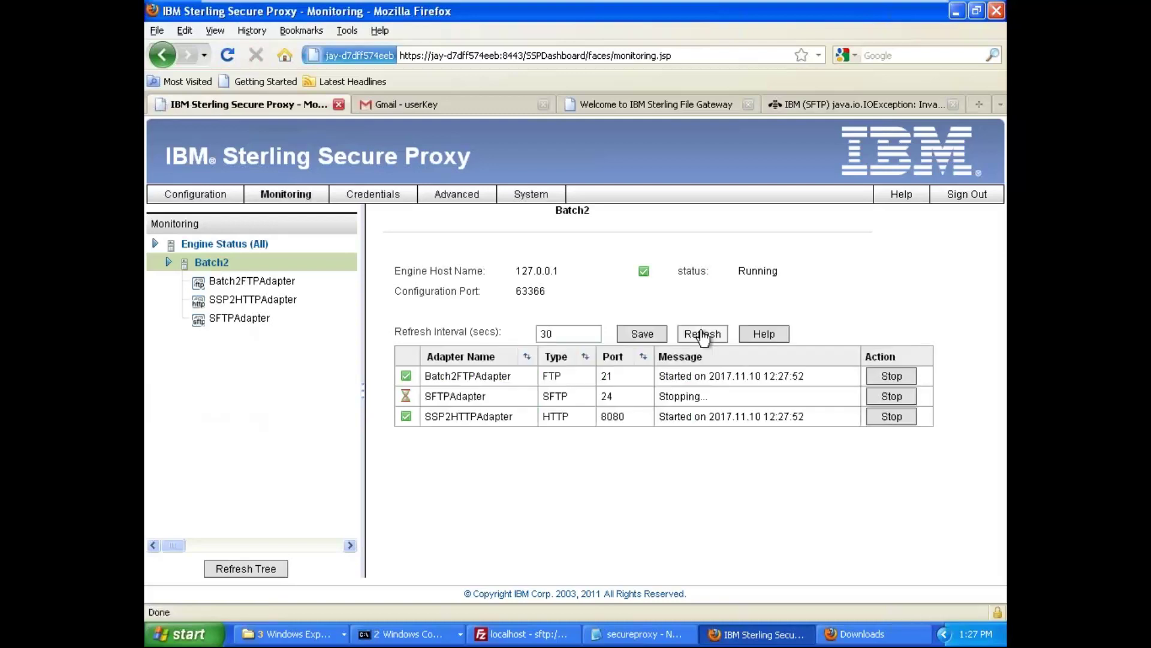
pyautogui.click(702, 336)
pyautogui.click(703, 336)
pyautogui.click(703, 336)
pyautogui.click(703, 336)
# - Start Batch2's SFTPAdapter again and refresh its status
pyautogui.click(703, 336)
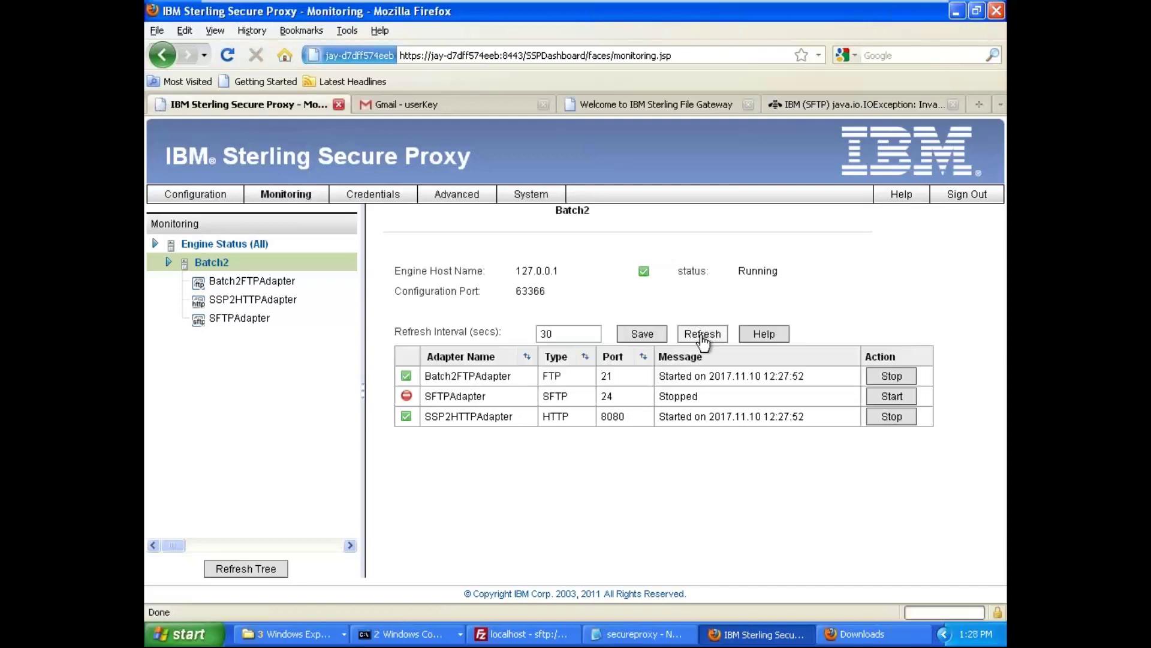
pyautogui.click(892, 395)
pyautogui.click(719, 340)
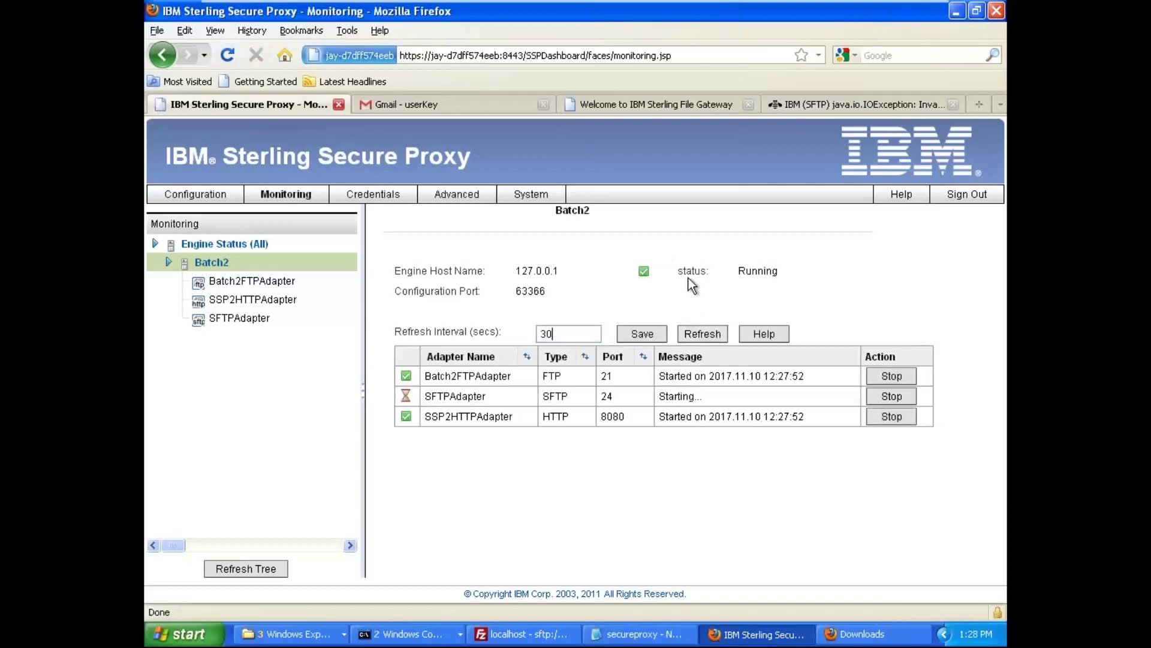
pyautogui.click(704, 337)
pyautogui.click(704, 336)
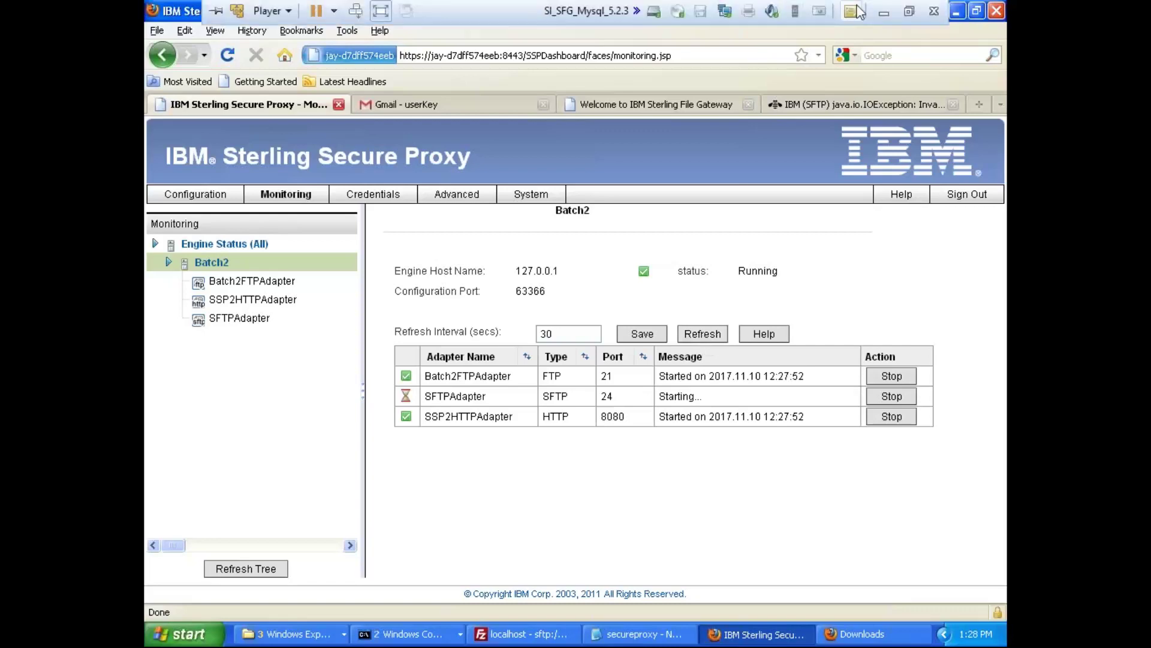
# - Confirm SFTPAdapter shows Started, then bring up WinSCP's SSP SFTP login on port 24
pyautogui.click(884, 15)
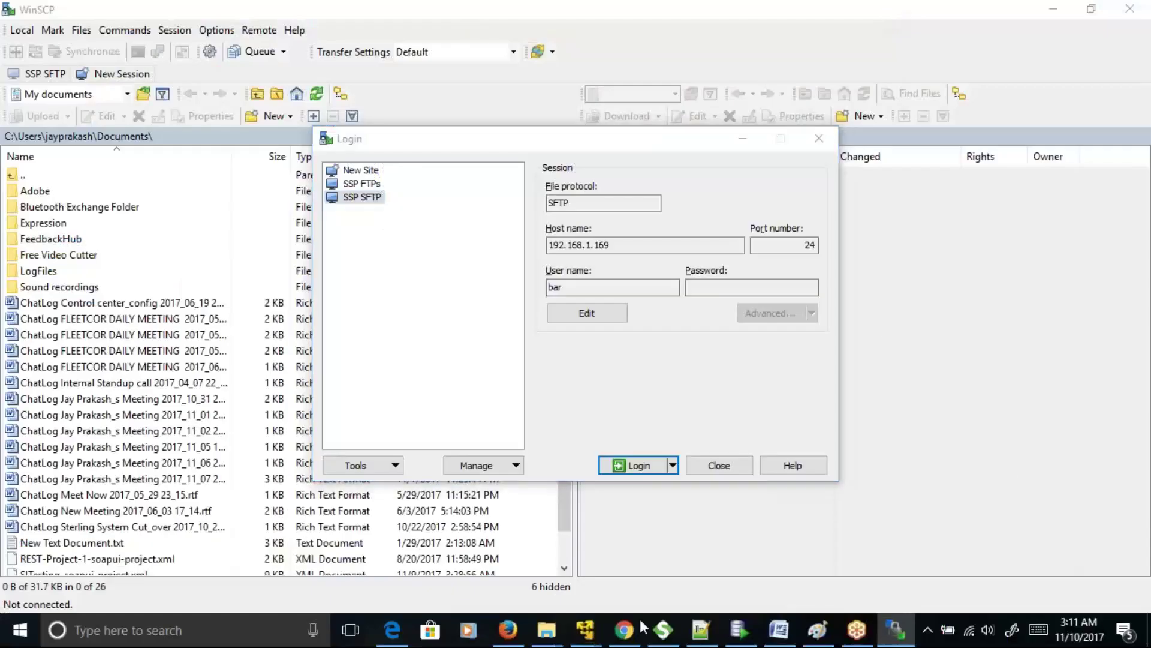
pyautogui.moveTo(589, 632)
pyautogui.click(752, 523)
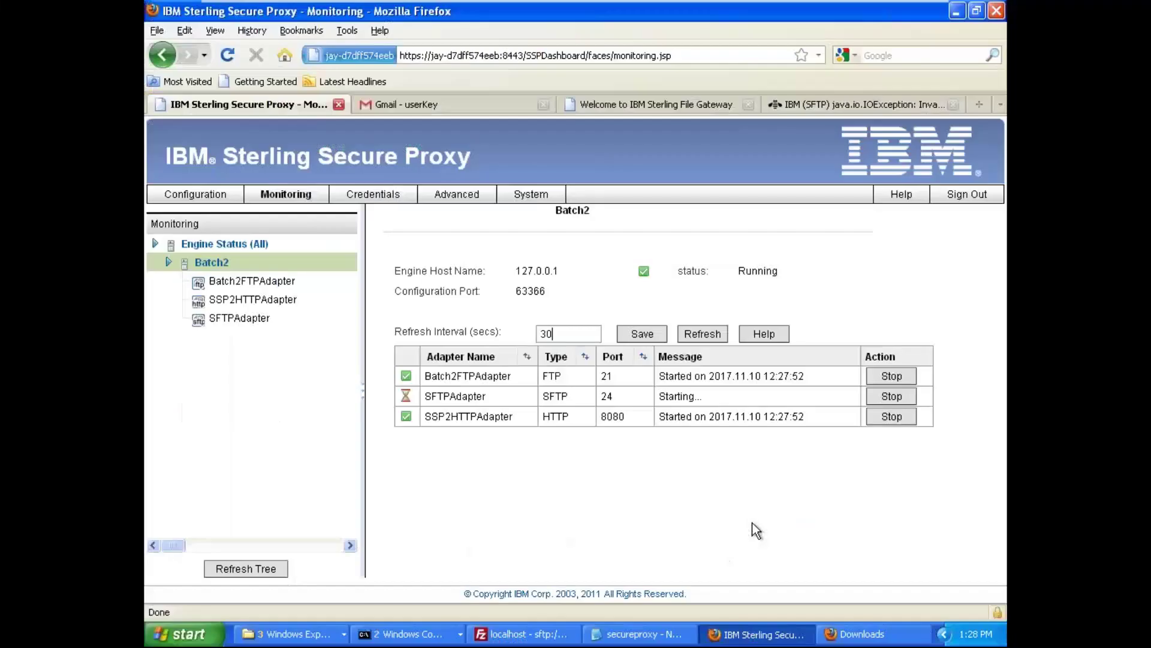
pyautogui.click(705, 337)
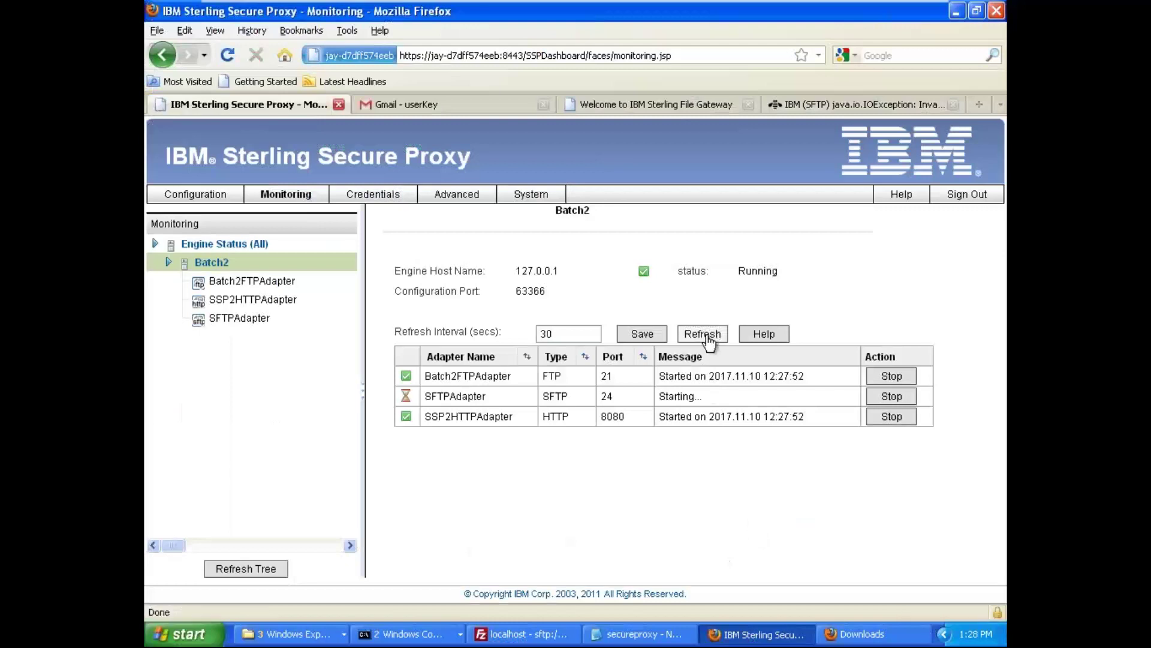
pyautogui.click(708, 339)
pyautogui.click(709, 340)
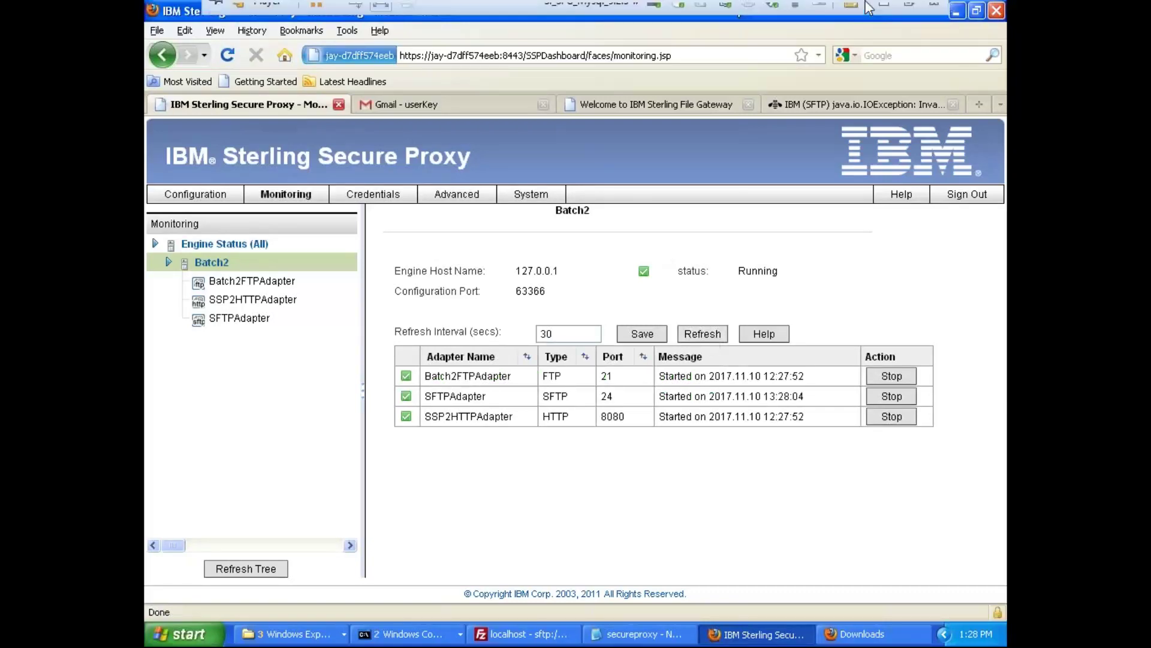
pyautogui.click(884, 6)
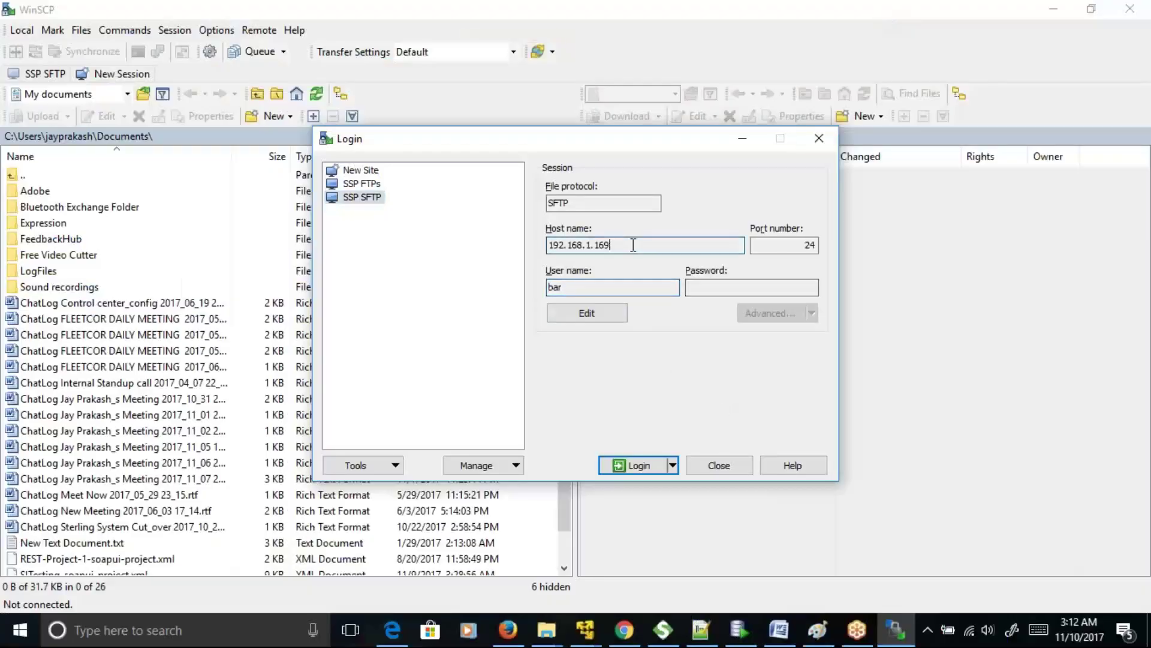
# - Log in to SSP SFTP in WinSCP, open EDIInboundCollection, and go back to the remote root
pyautogui.click(641, 465)
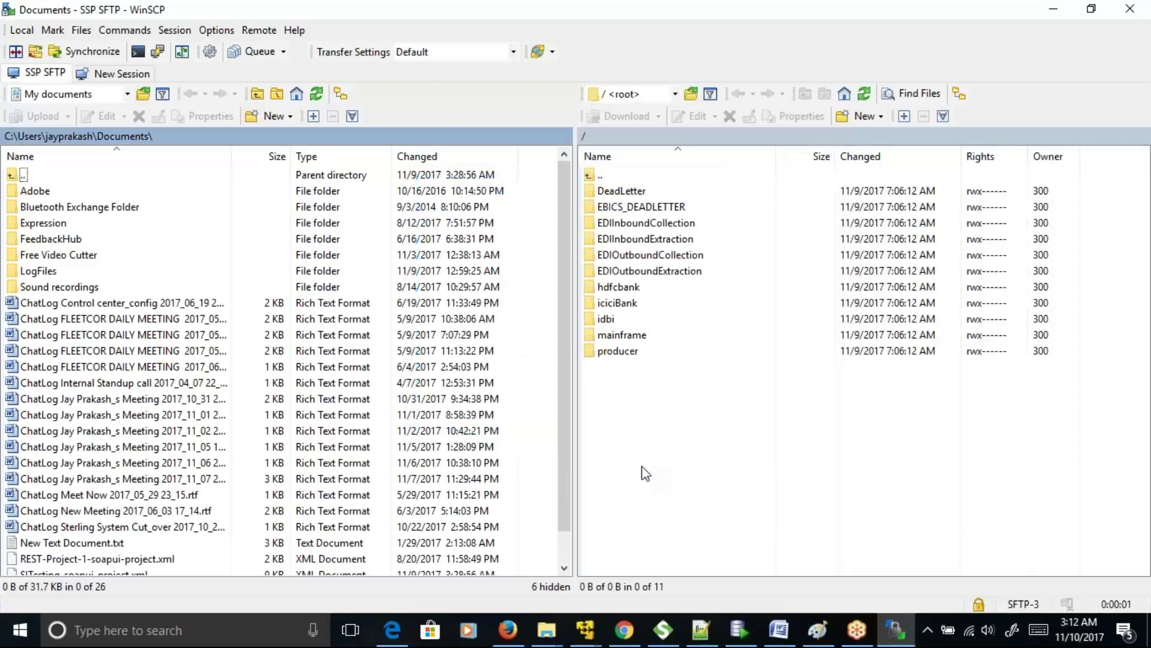
pyautogui.doubleClick(618, 223)
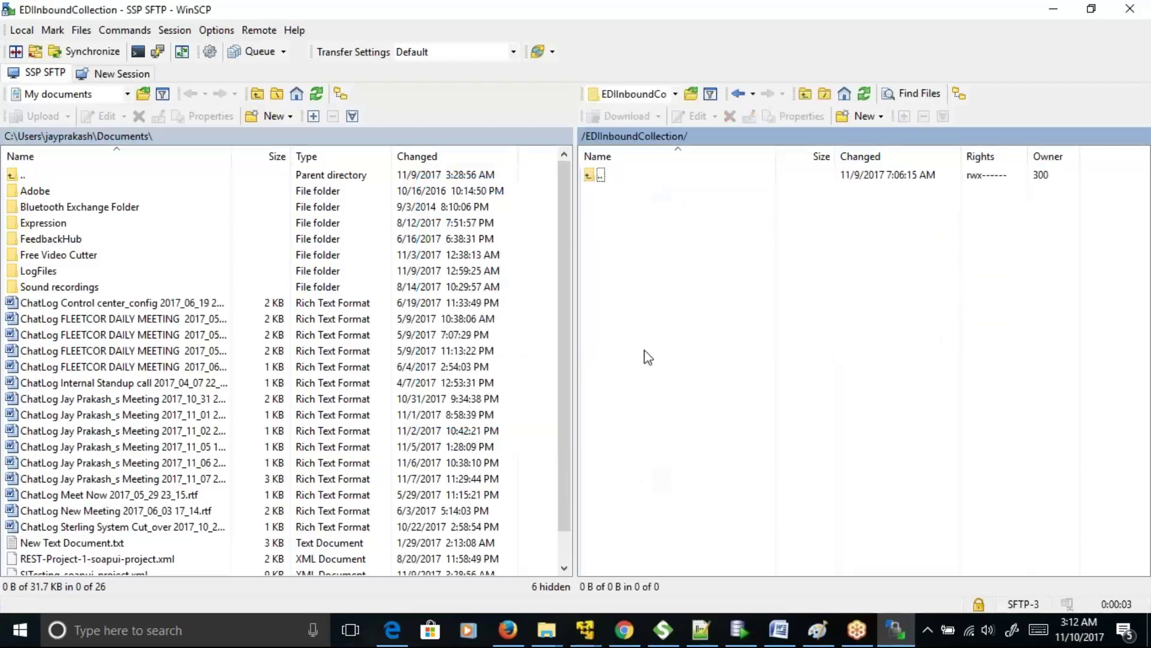
pyautogui.press('BackSpace')
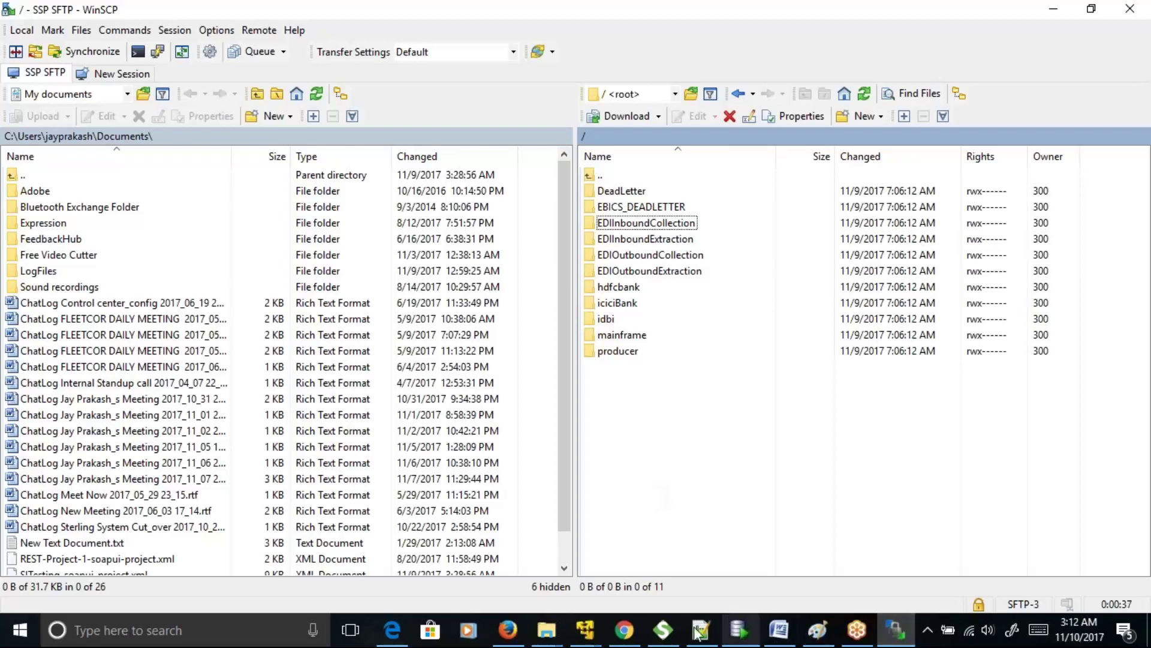
# - Open Batch2SFTPPolicy's Advanced authentication settings in the Secure Proxy configuration
pyautogui.moveTo(896, 630)
pyautogui.click(761, 547)
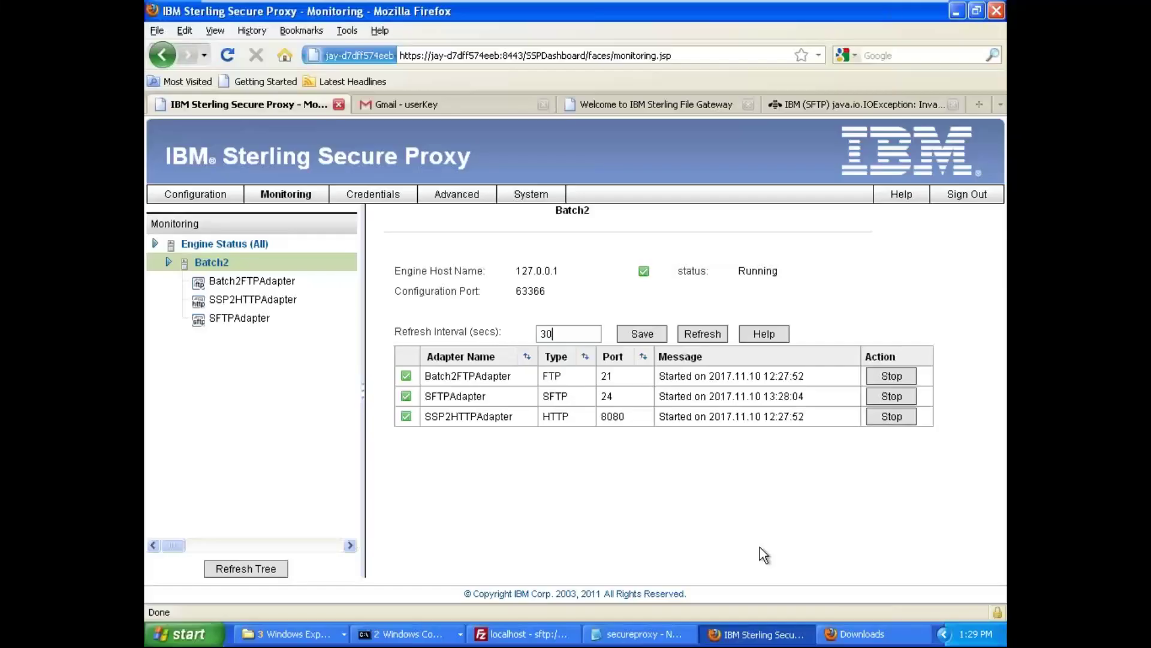
pyautogui.click(204, 197)
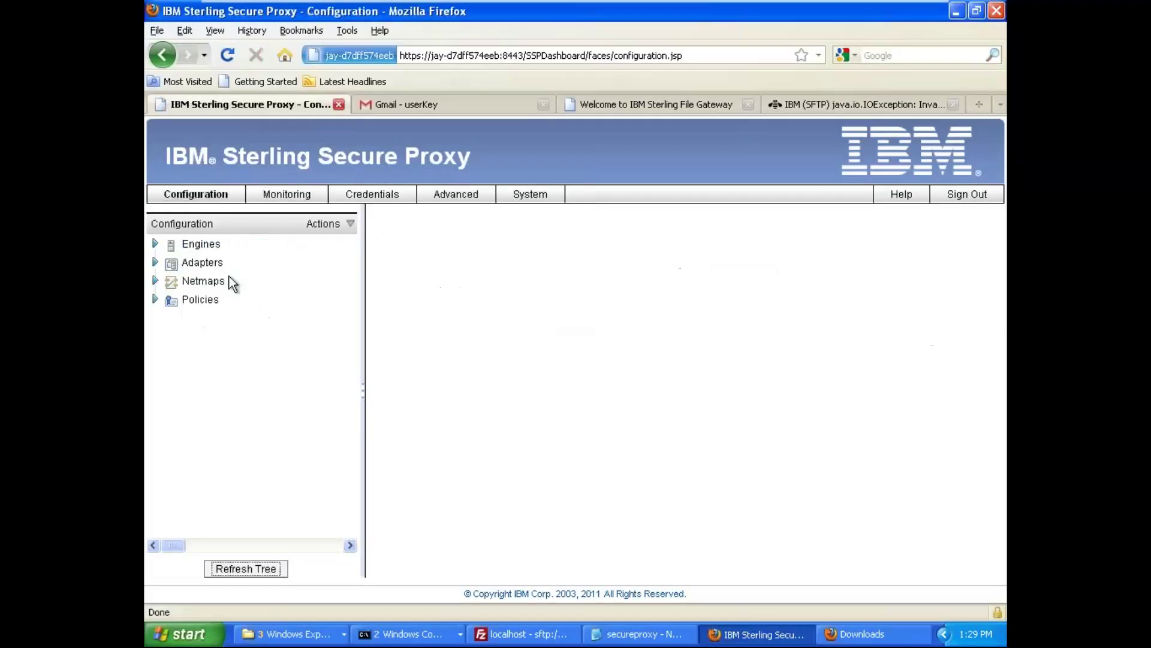
pyautogui.click(156, 299)
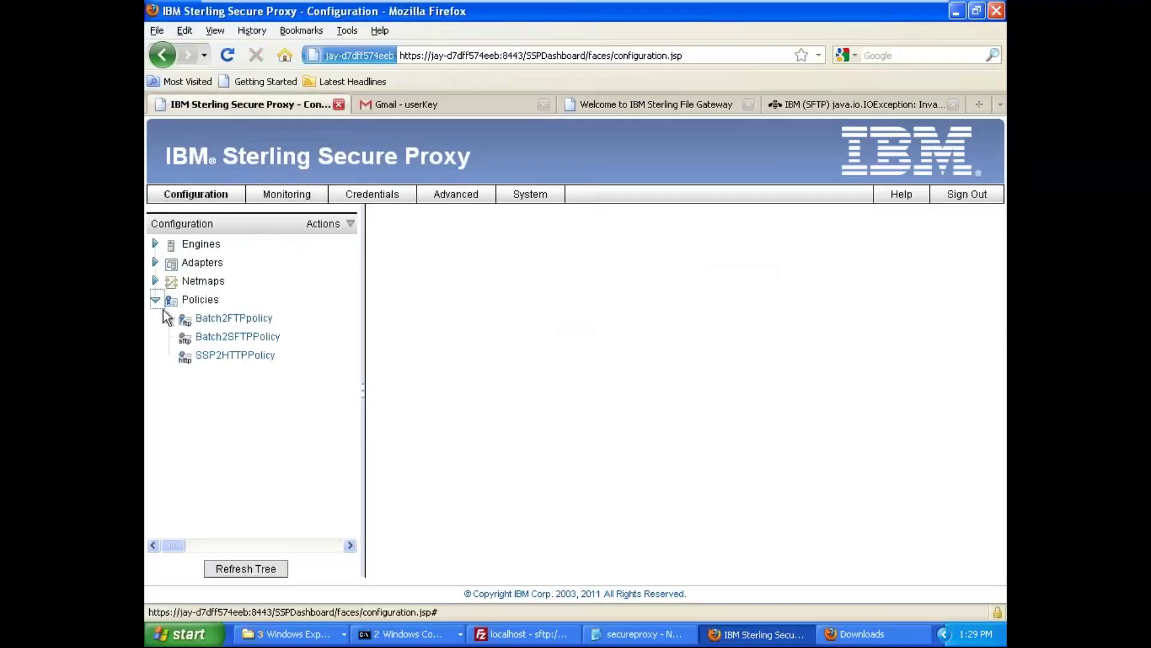
pyautogui.click(258, 342)
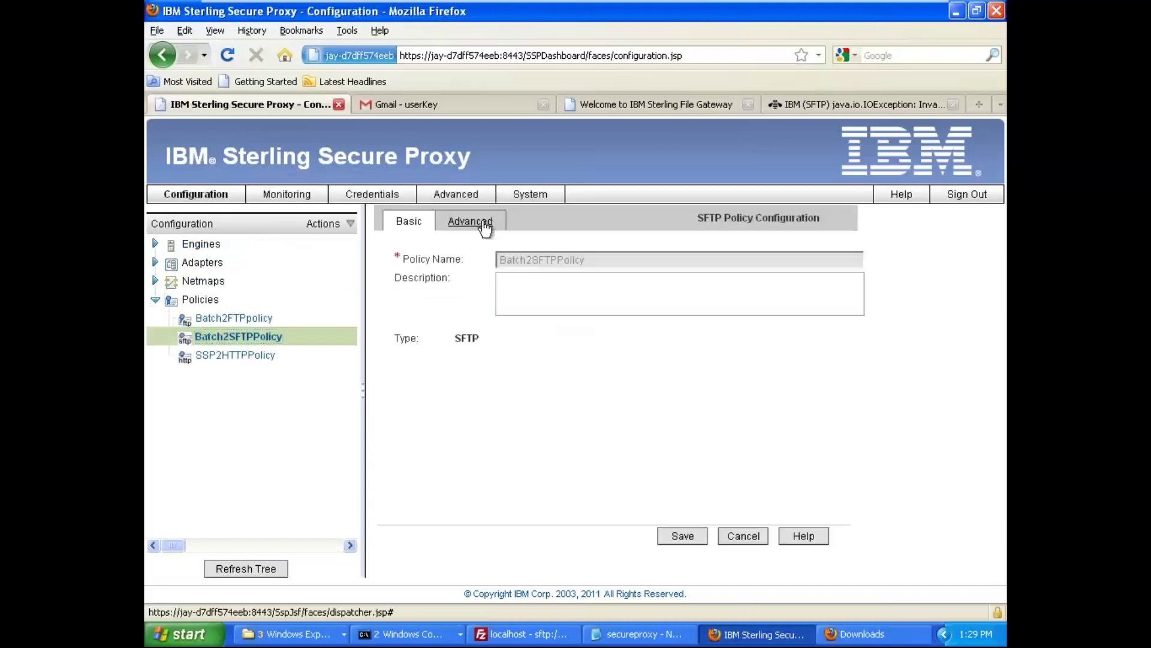
pyautogui.click(482, 223)
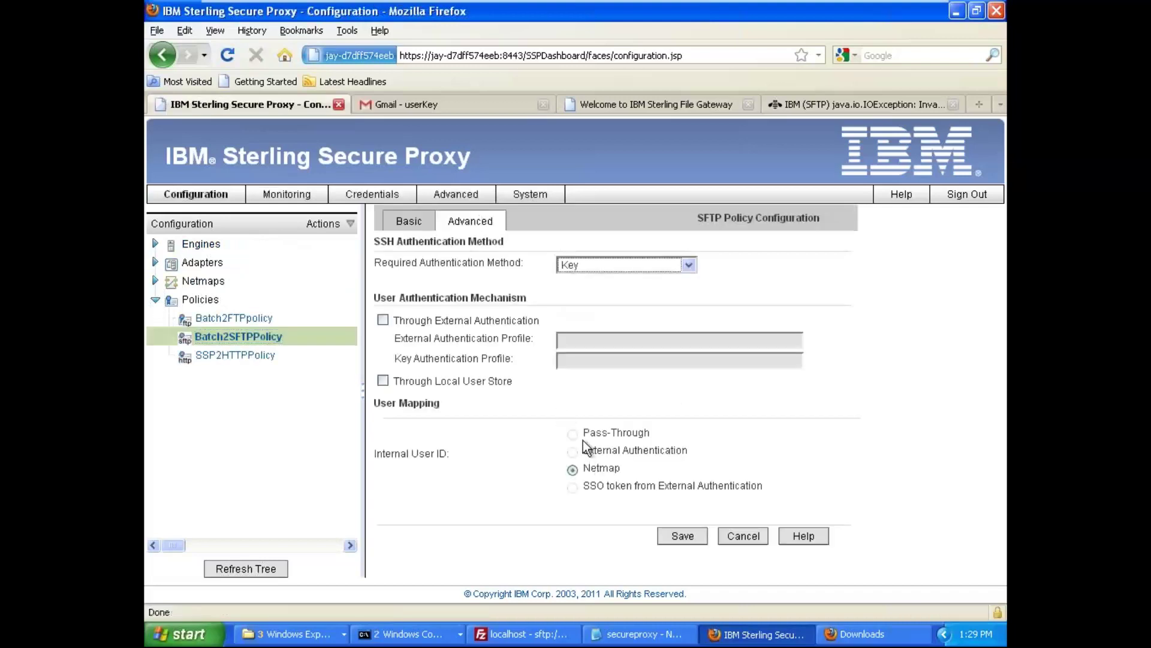
# - Set Required Authentication Method to Password and Key, after briefly choosing Password or Key
pyautogui.click(688, 266)
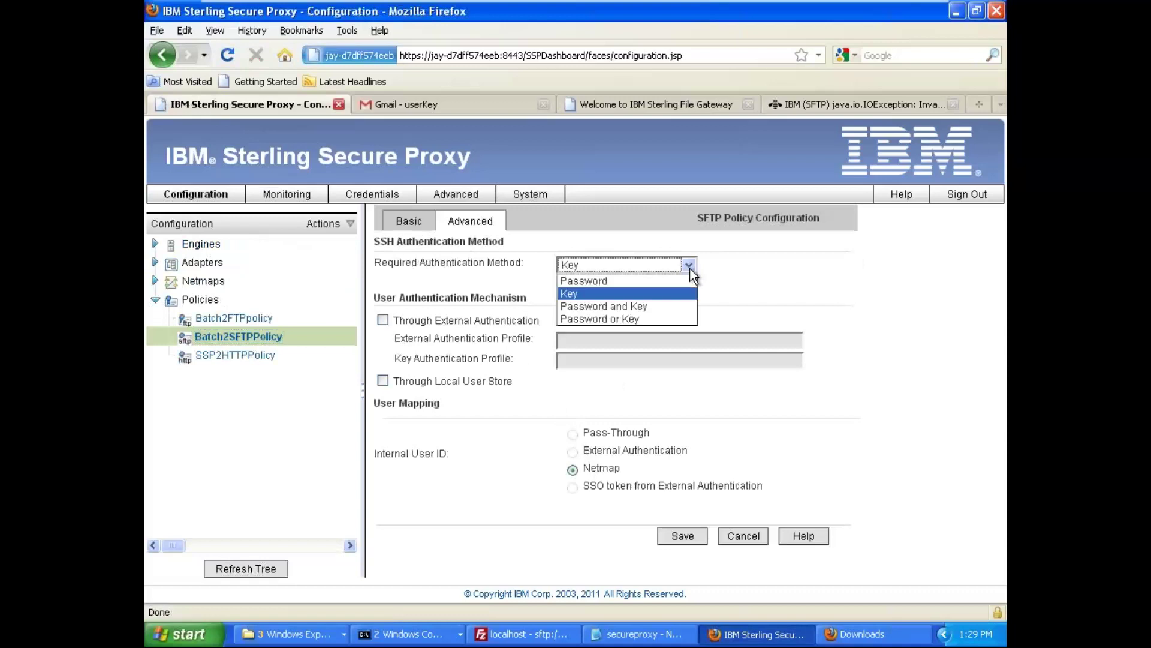
pyautogui.click(659, 319)
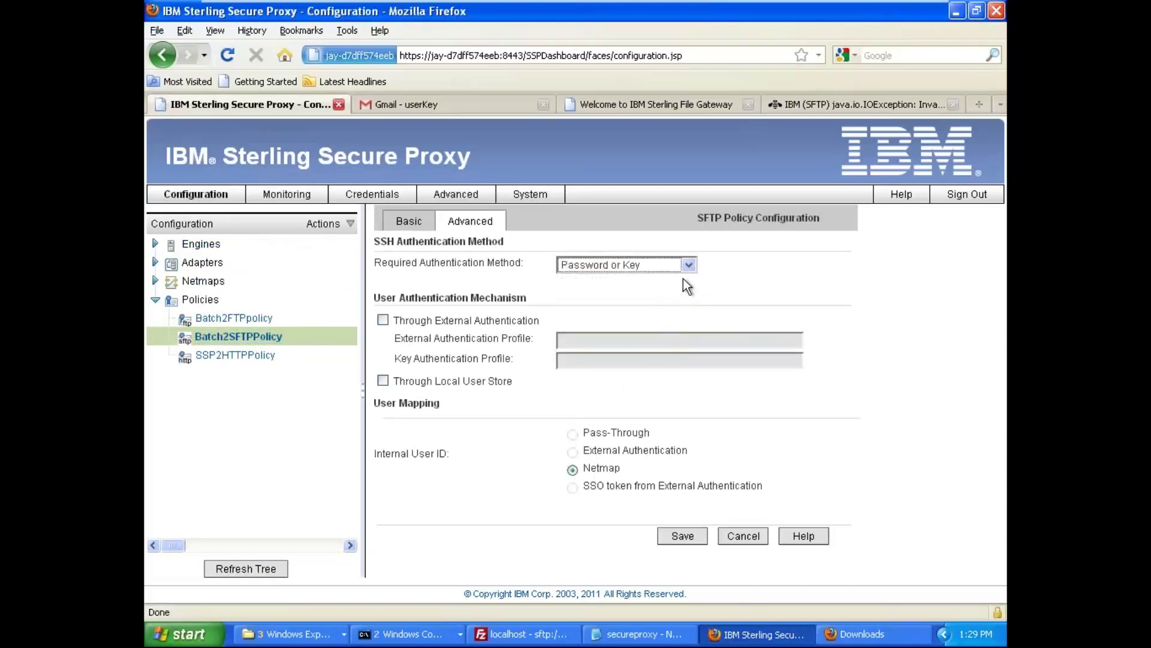
pyautogui.click(690, 266)
pyautogui.click(643, 306)
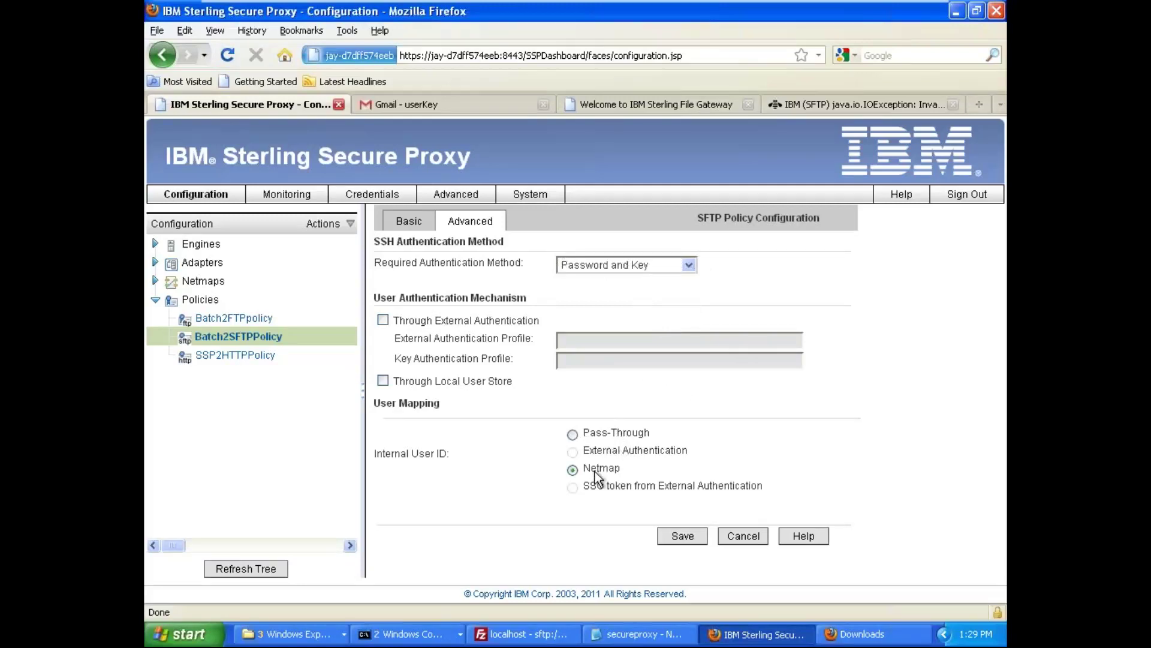
pyautogui.click(690, 266)
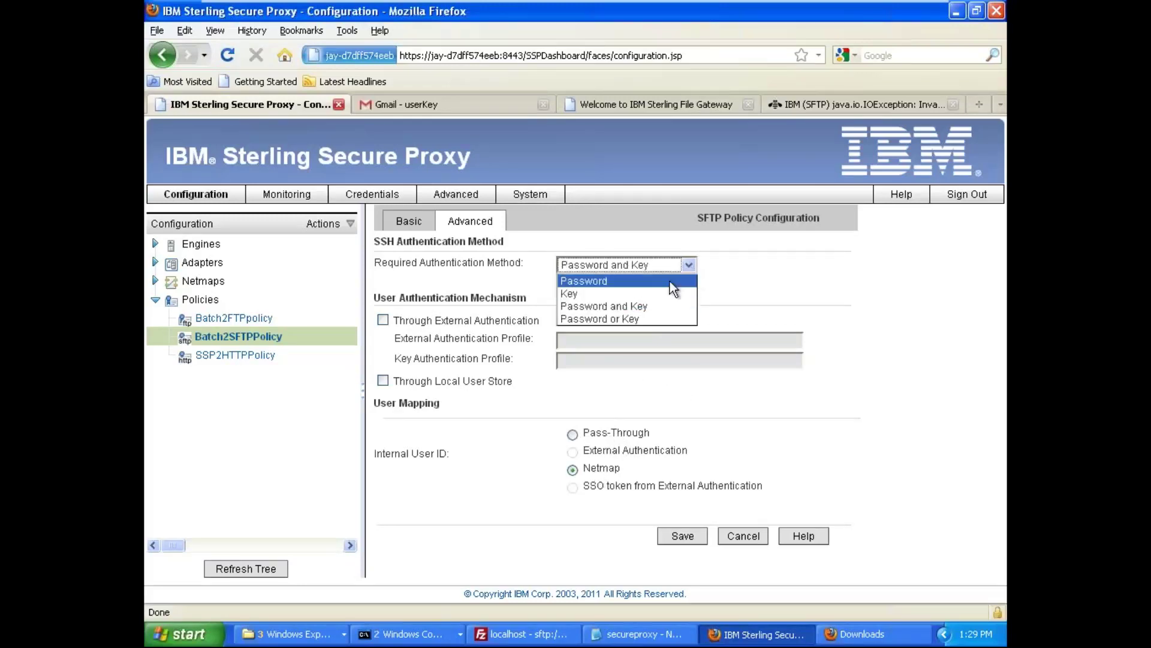
# - Select Key as the only required authentication method
pyautogui.click(647, 291)
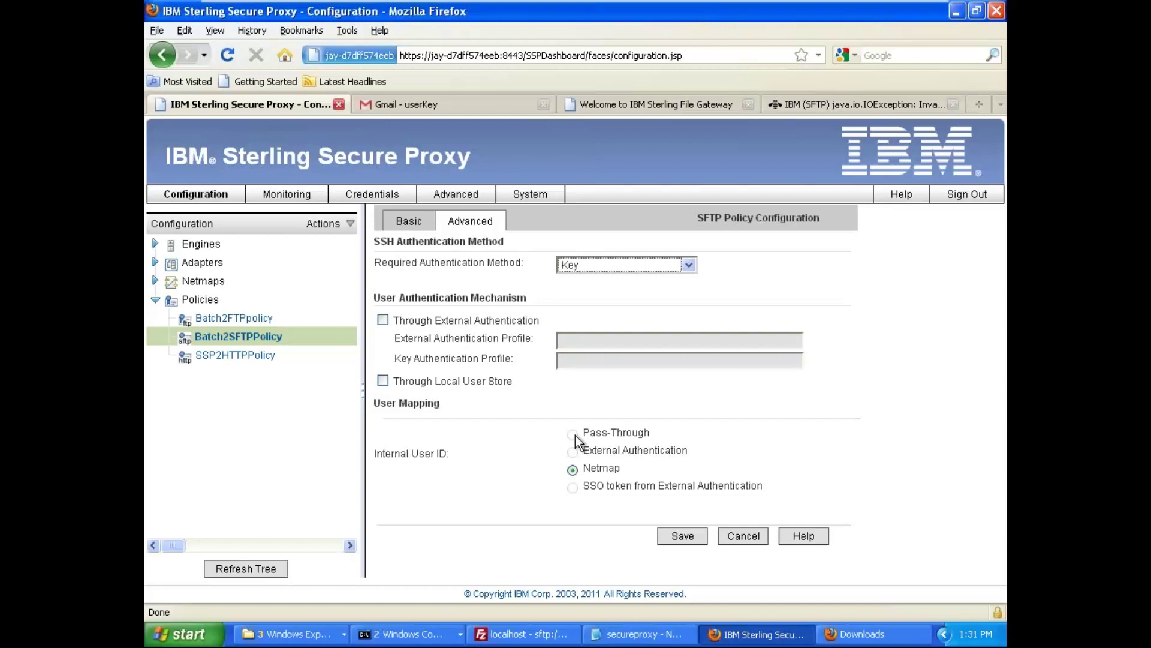
# - Require Password and Key authentication and map internal user IDs via Pass-Through
pyautogui.click(691, 266)
pyautogui.click(665, 306)
pyautogui.click(574, 435)
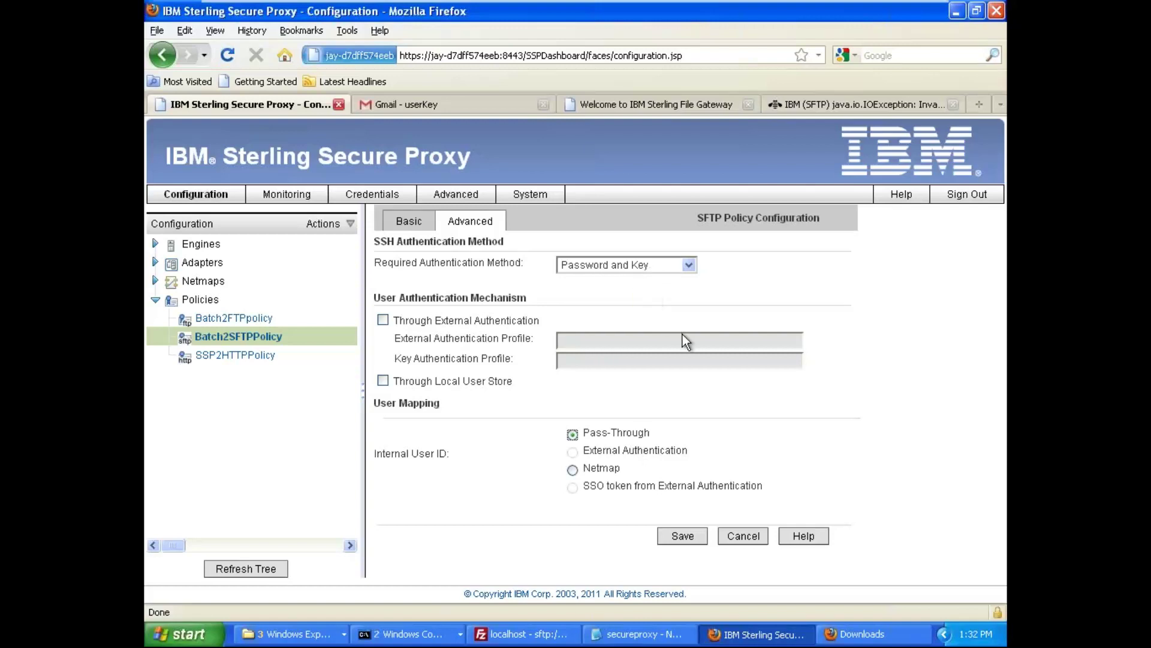
# - Save the policy and push configuration version 111 to the Batch2 engine
pyautogui.click(685, 537)
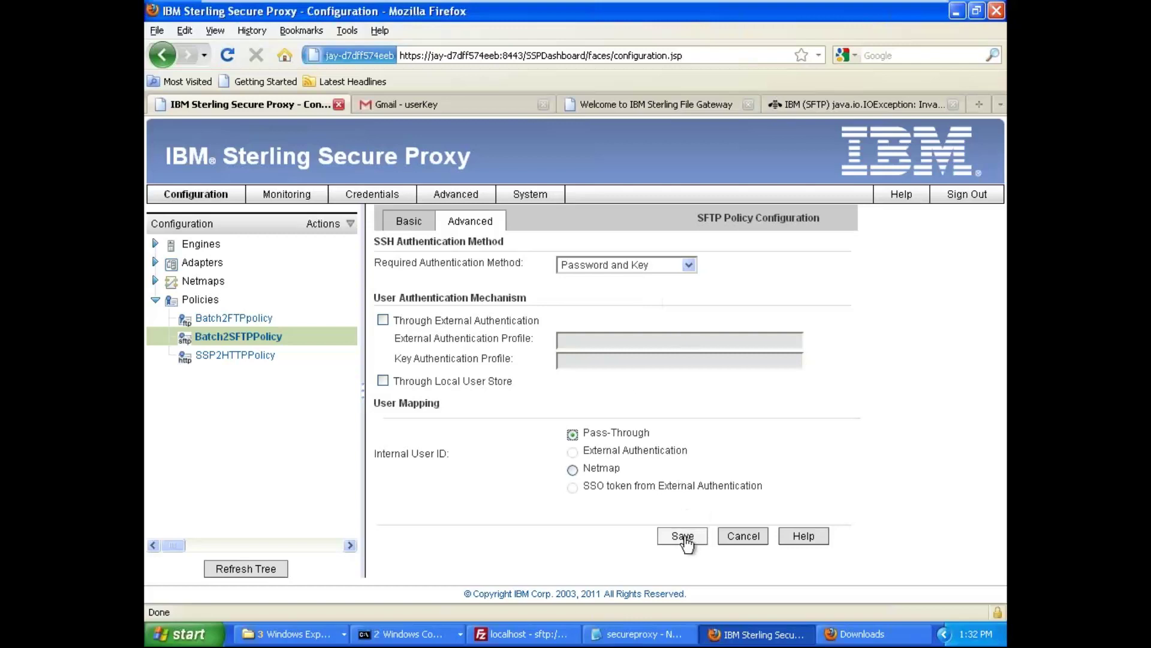
pyautogui.click(298, 195)
pyautogui.click(230, 244)
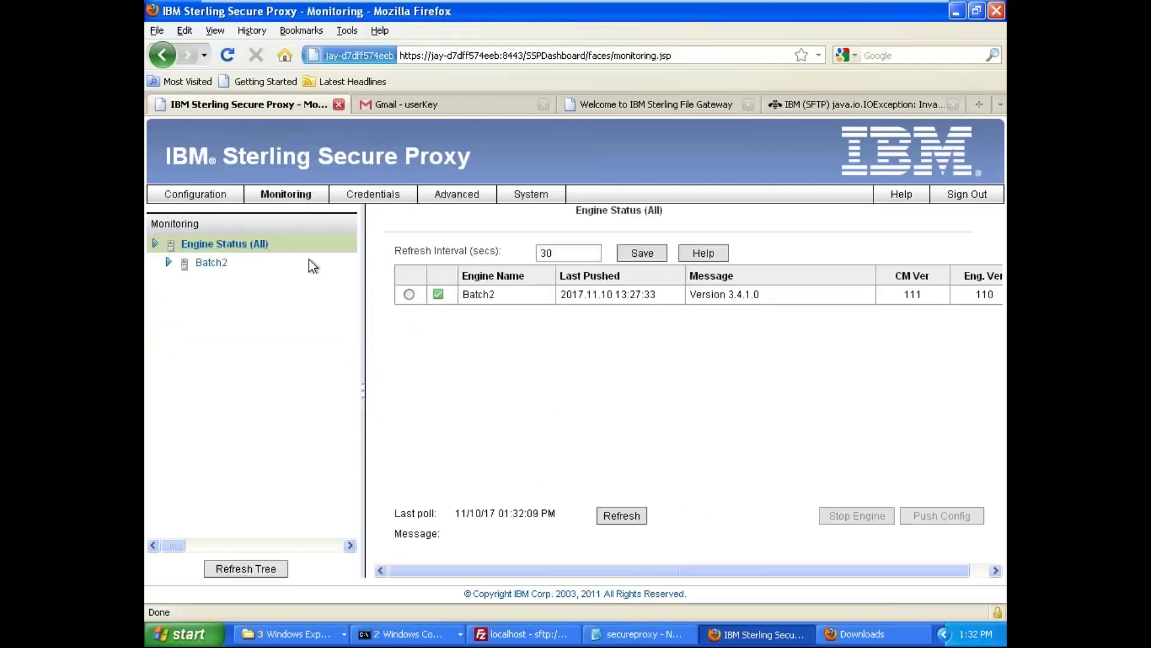
pyautogui.click(409, 294)
pyautogui.click(933, 517)
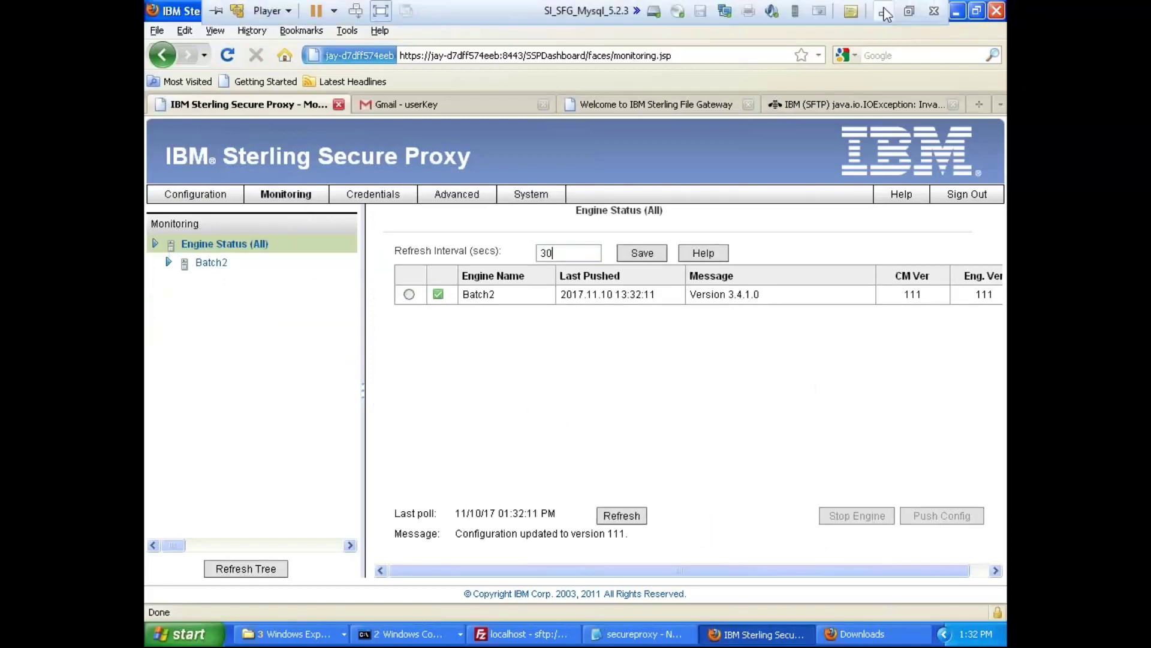
pyautogui.click(885, 11)
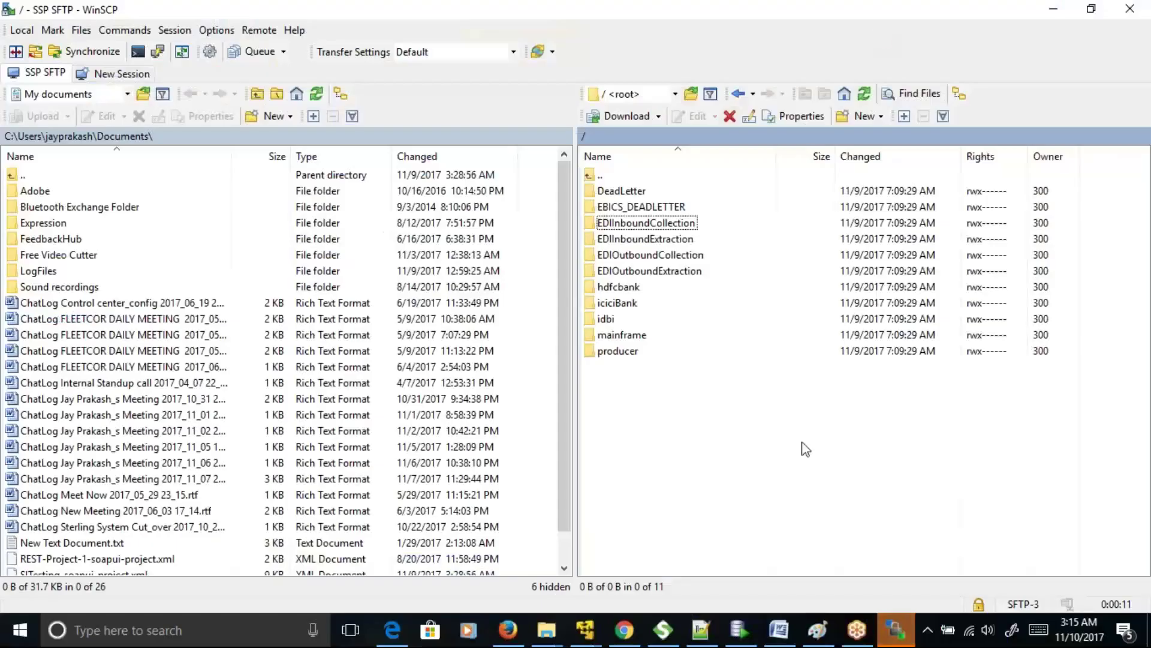
# - Close WinSCP and its session, then refresh the host desktop
pyautogui.click(1130, 45)
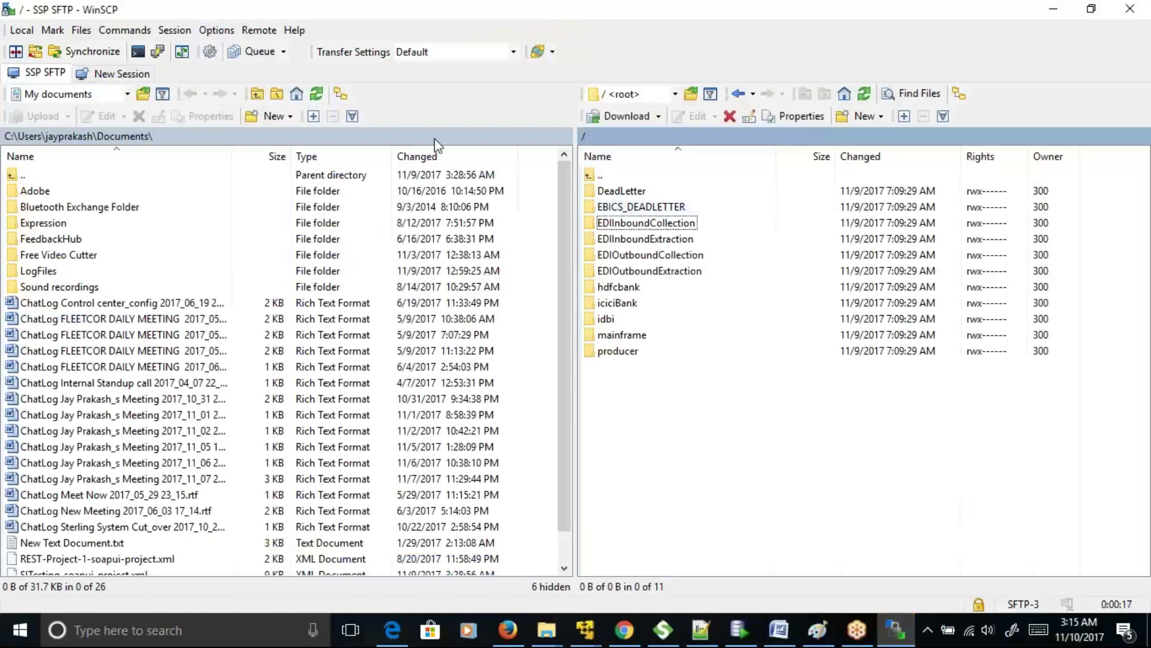
pyautogui.click(1130, 8)
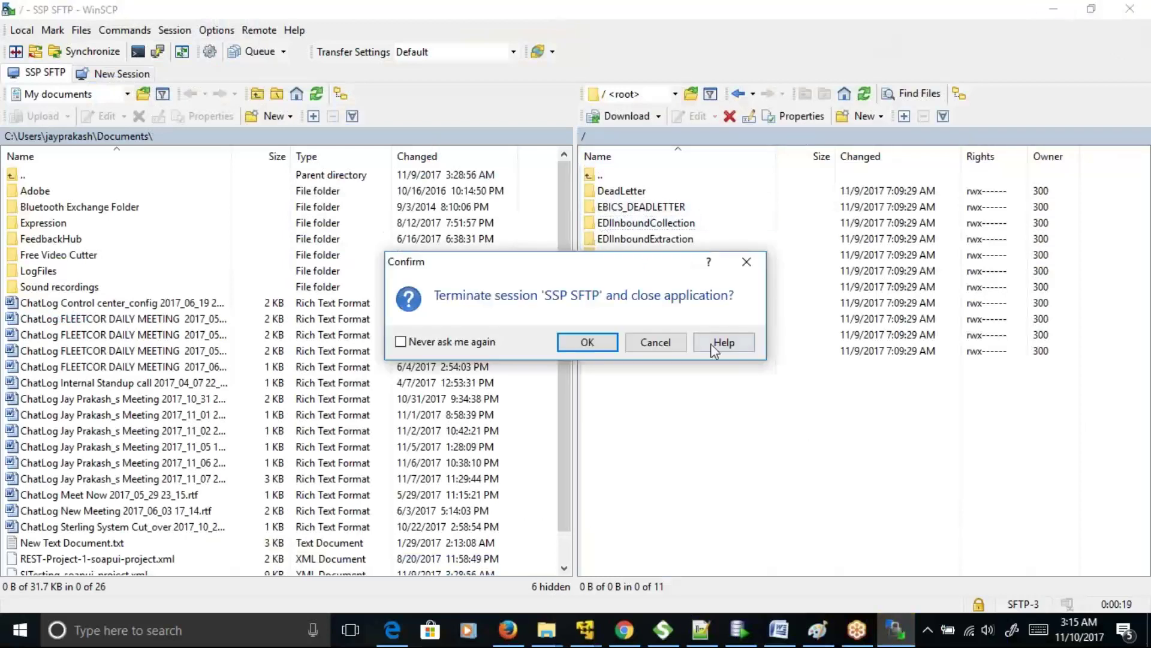
pyautogui.click(613, 344)
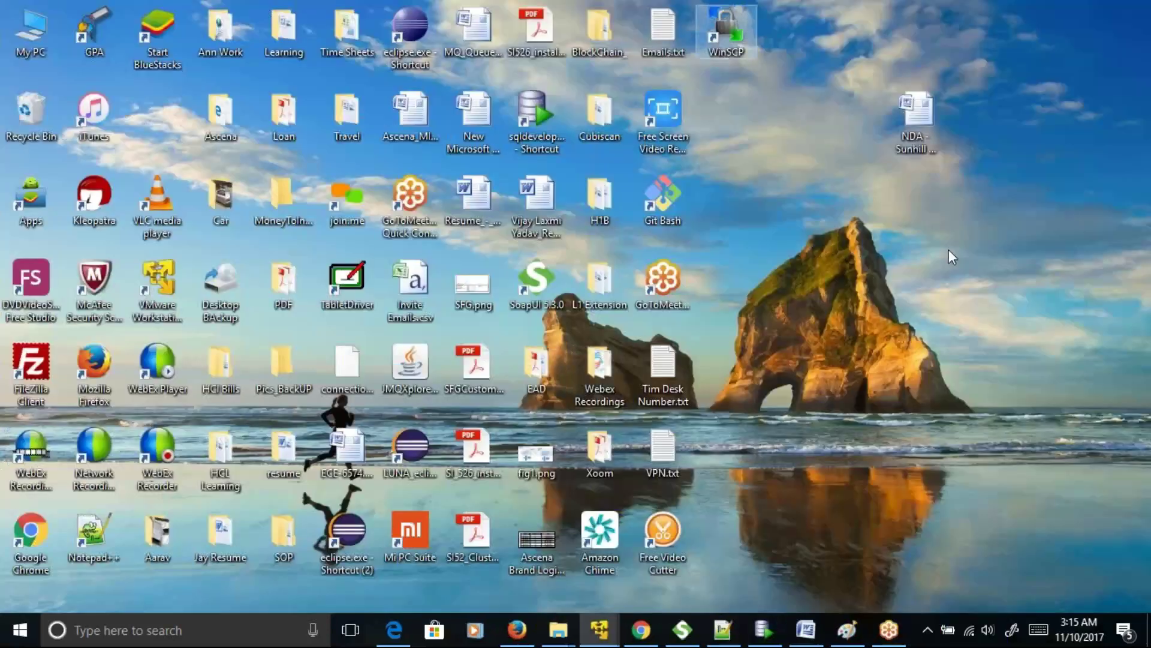
pyautogui.rightClick(844, 221)
pyautogui.click(781, 282)
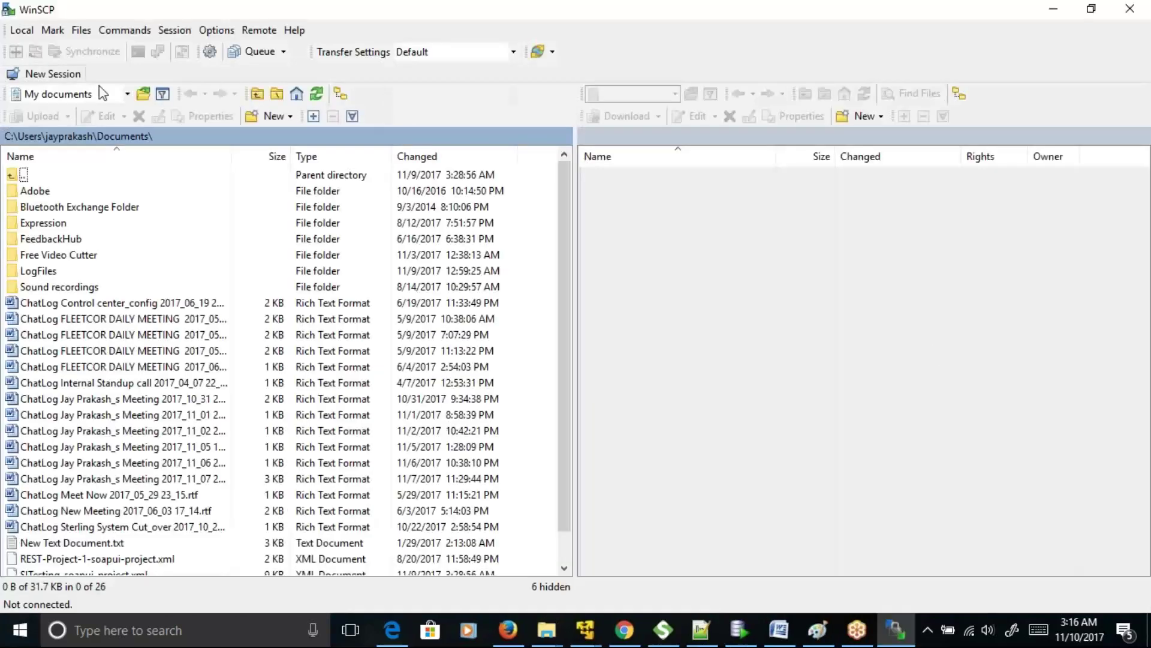
# - Retry the SSP SFTP login with the account password and dismiss the 'User Disconnected' error
pyautogui.click(640, 466)
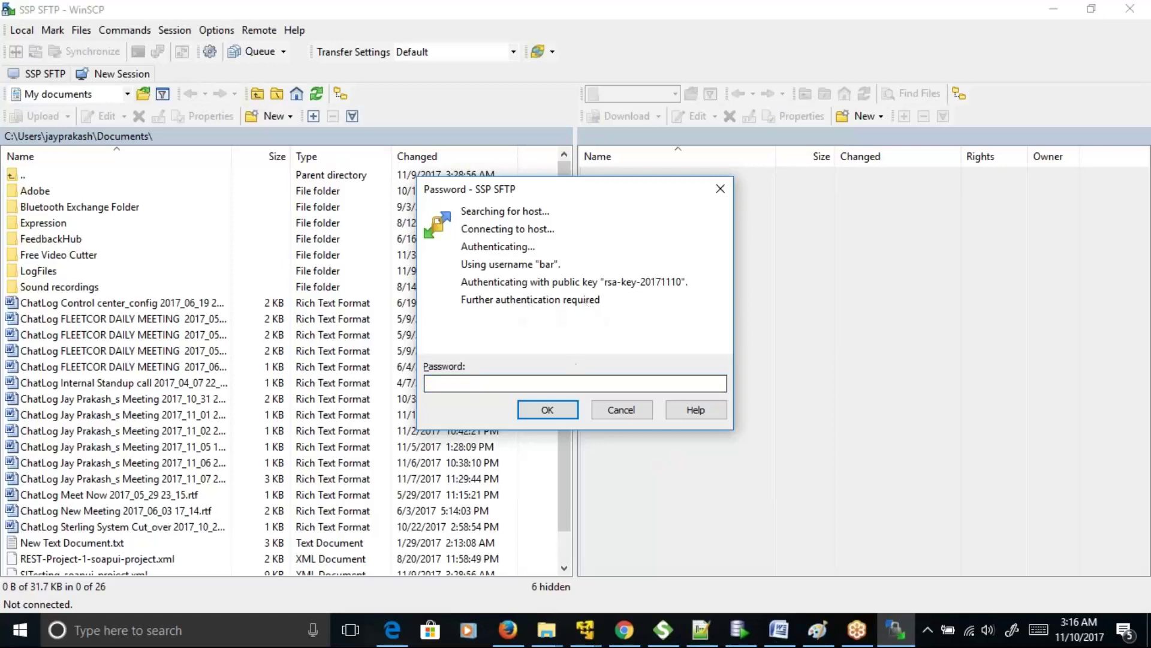
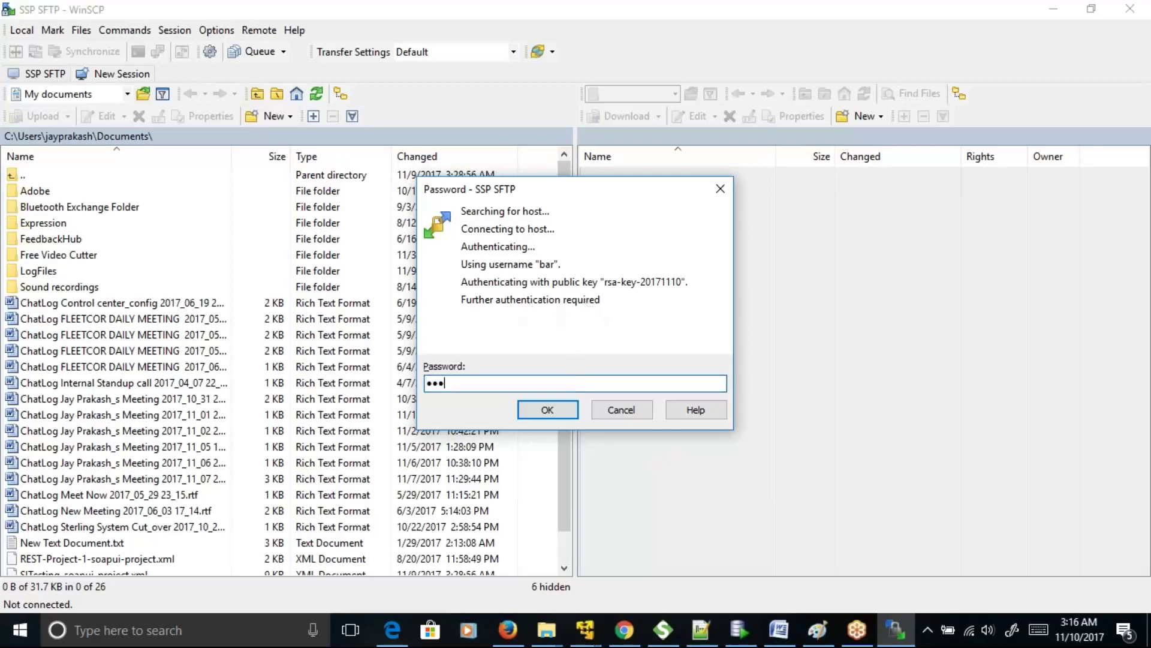
pyautogui.click(559, 411)
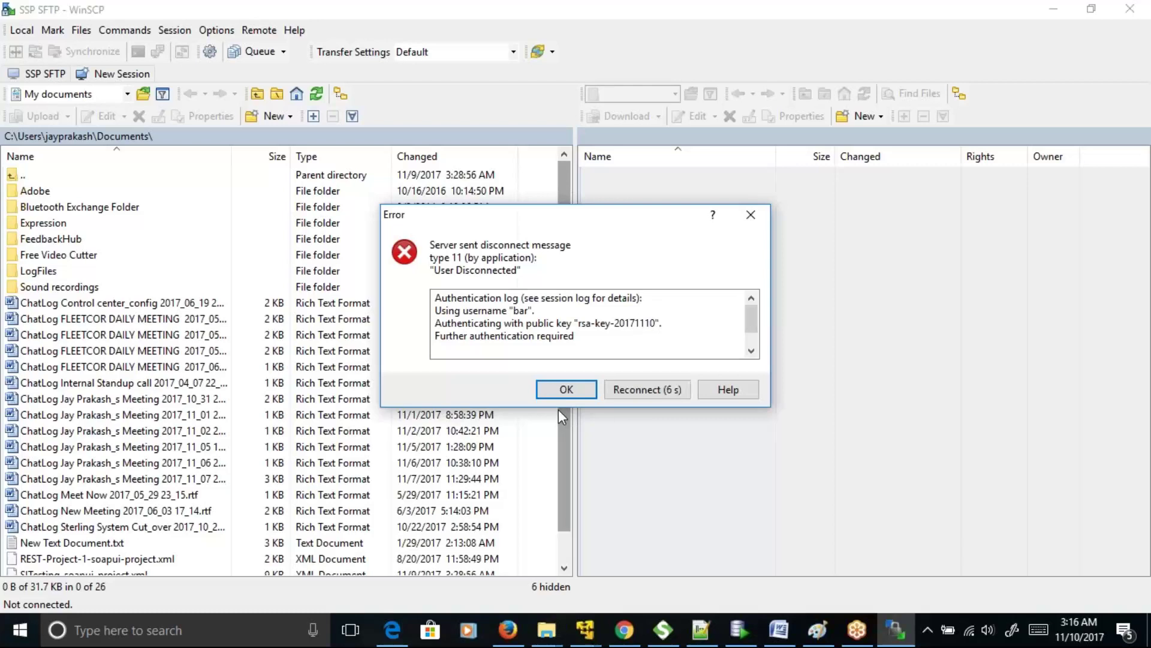
pyautogui.click(573, 385)
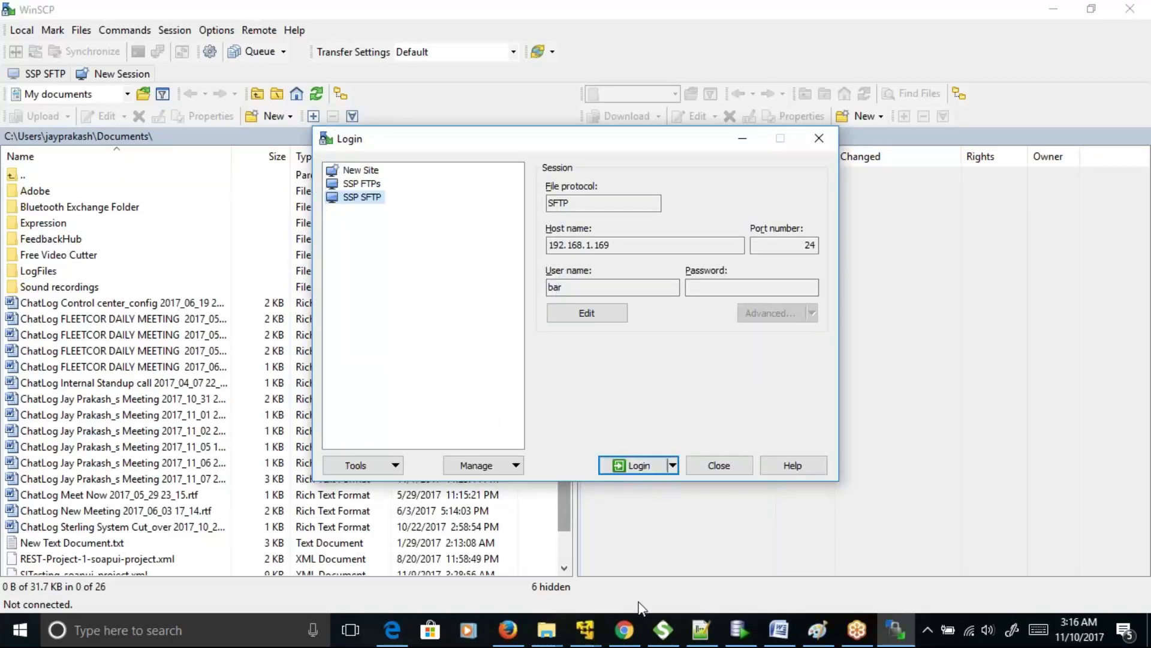
# - Set Batch2SFTPPolicy's internal user ID mapping back to Netmap and save as version 112
pyautogui.moveTo(895, 629)
pyautogui.click(738, 559)
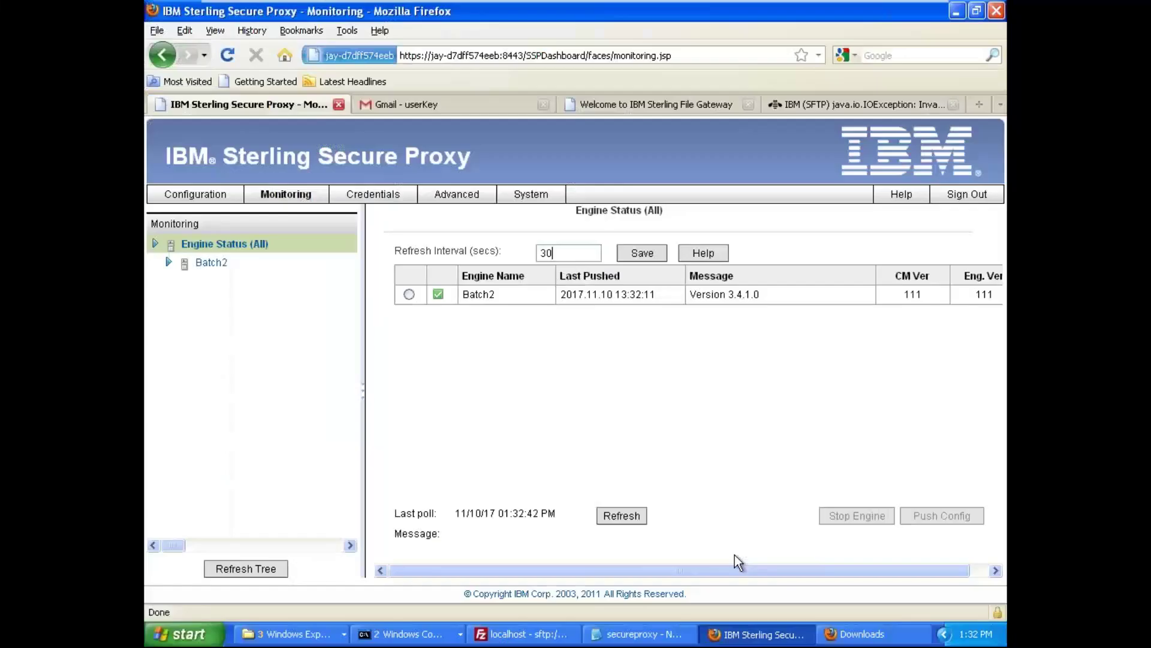
pyautogui.click(191, 195)
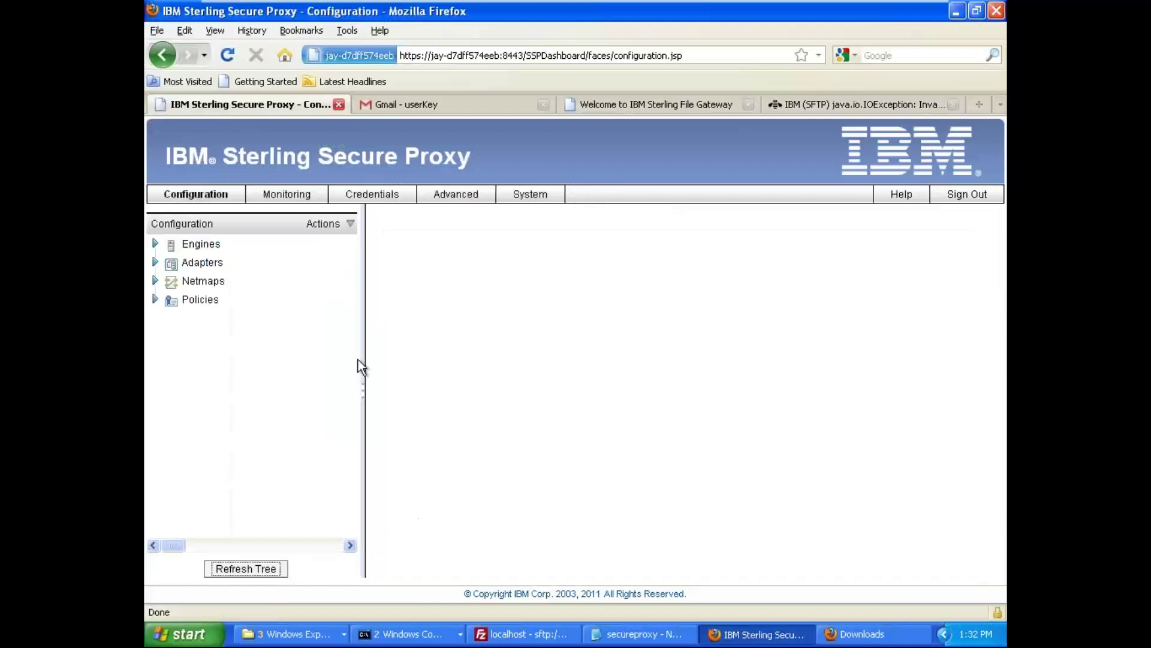
pyautogui.click(160, 299)
pyautogui.click(249, 338)
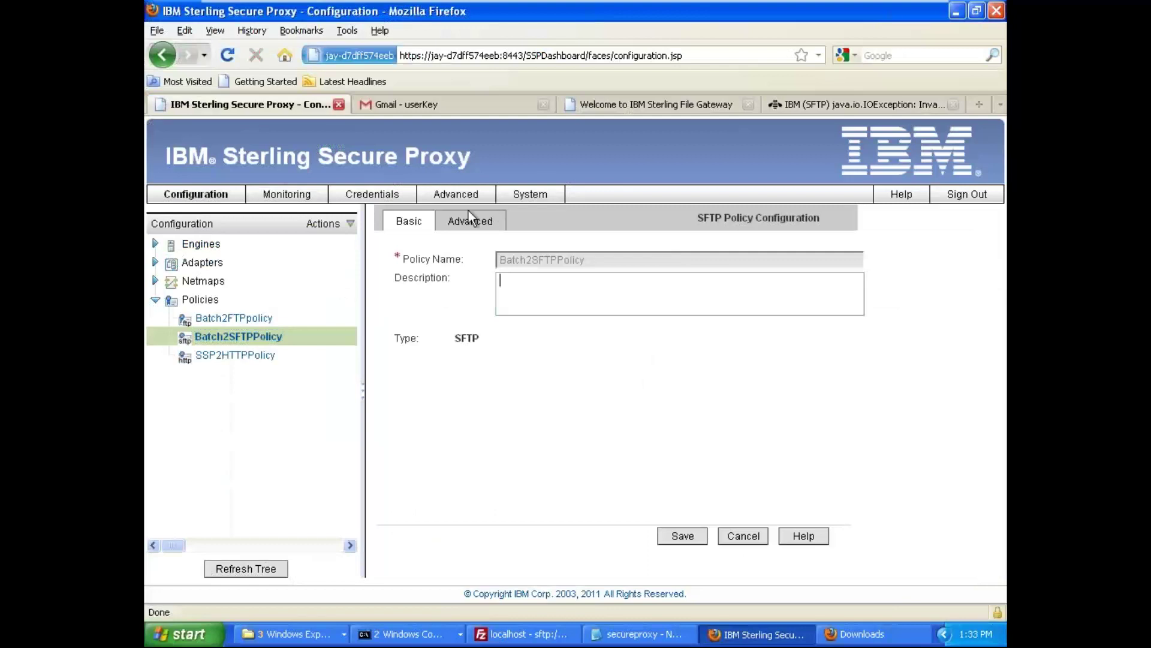
pyautogui.click(469, 212)
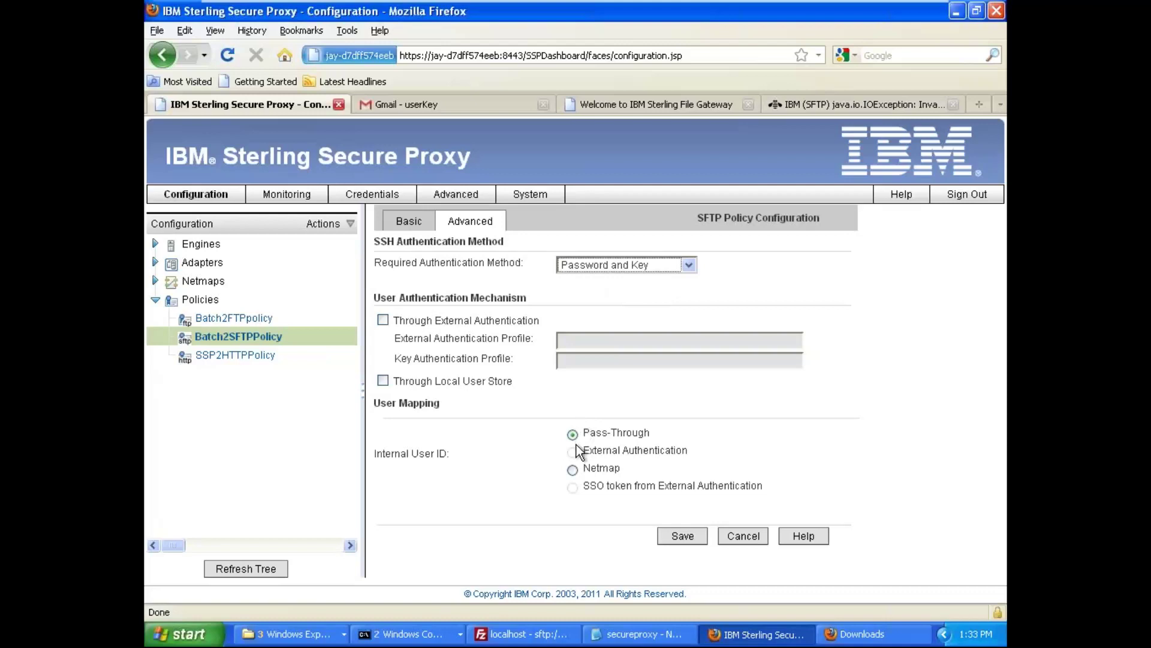
pyautogui.click(572, 470)
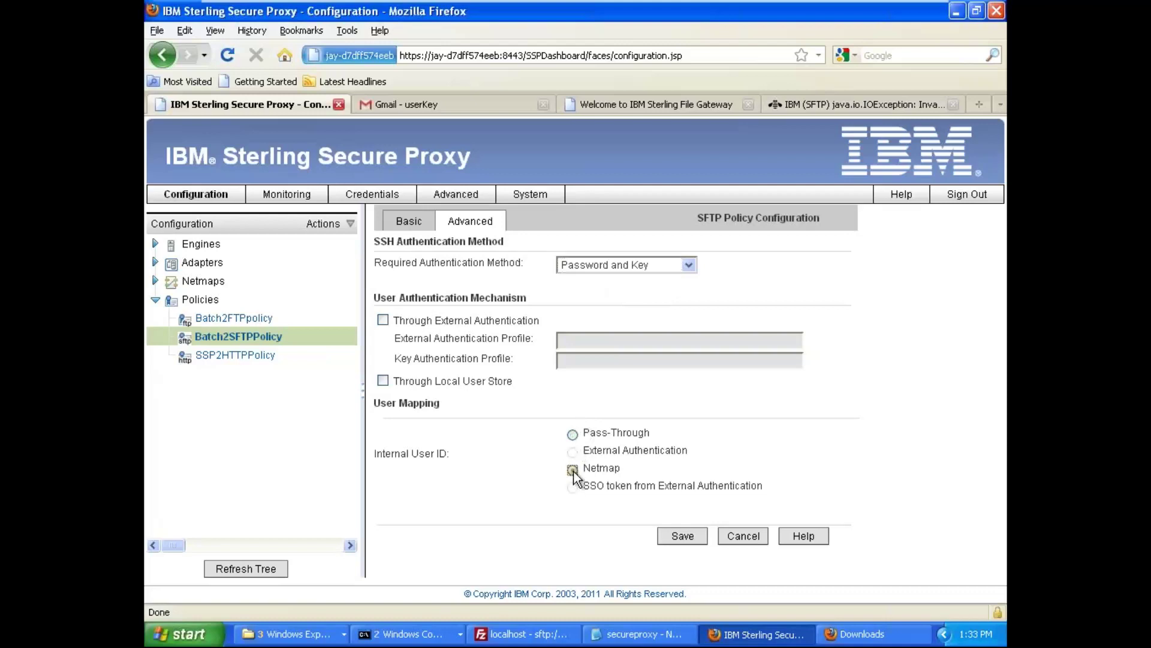
pyautogui.click(685, 533)
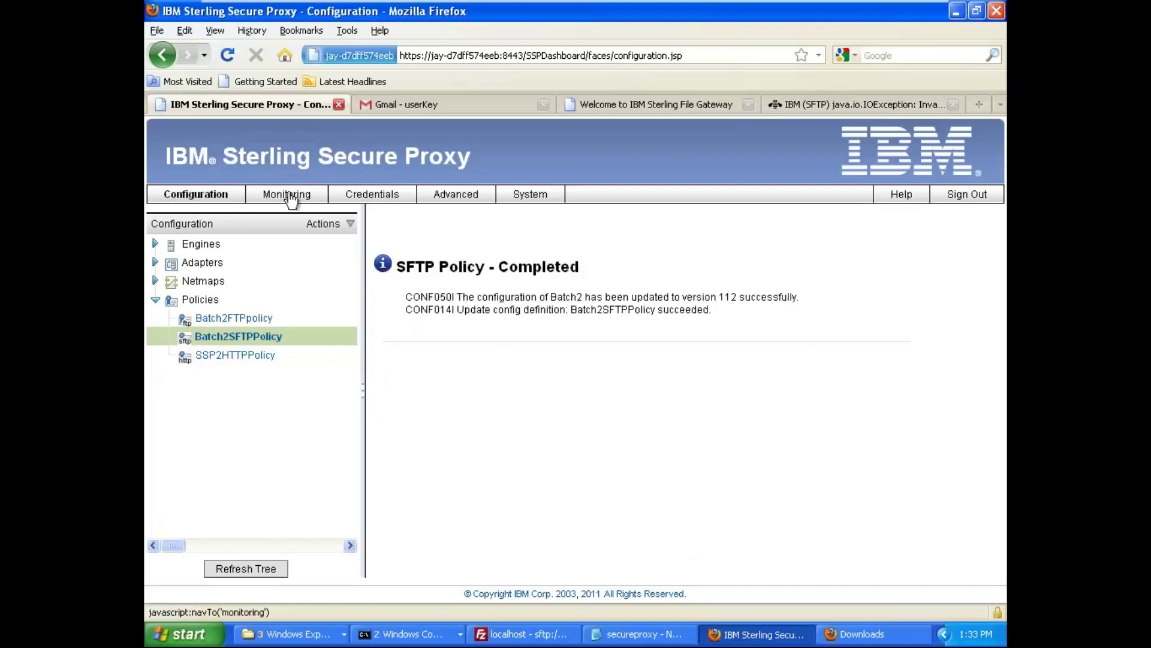